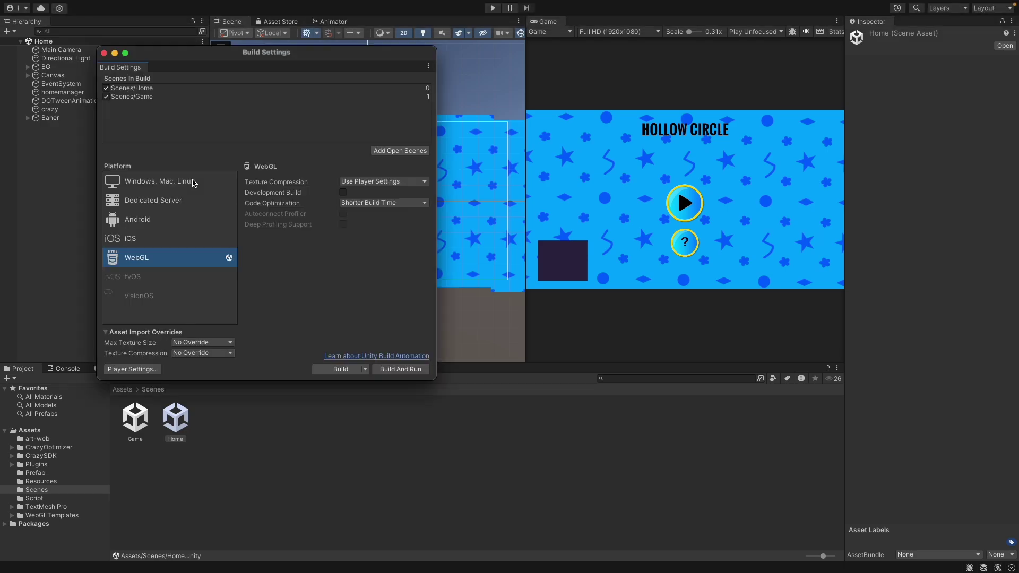
# Open the WebGL player settings and preview the splash screen
pyautogui.click(131, 369)
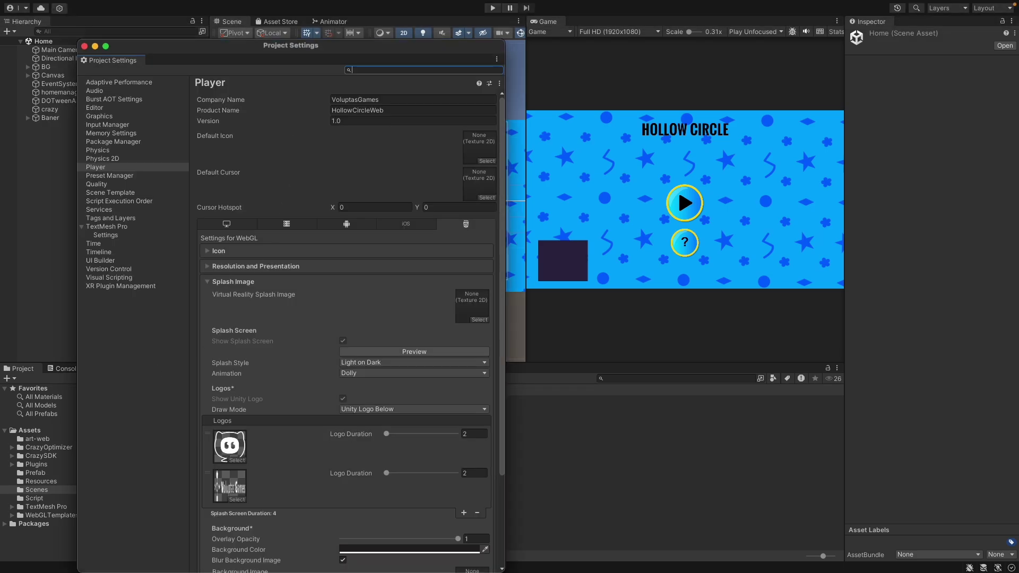
pyautogui.scroll(-5, 329, 247)
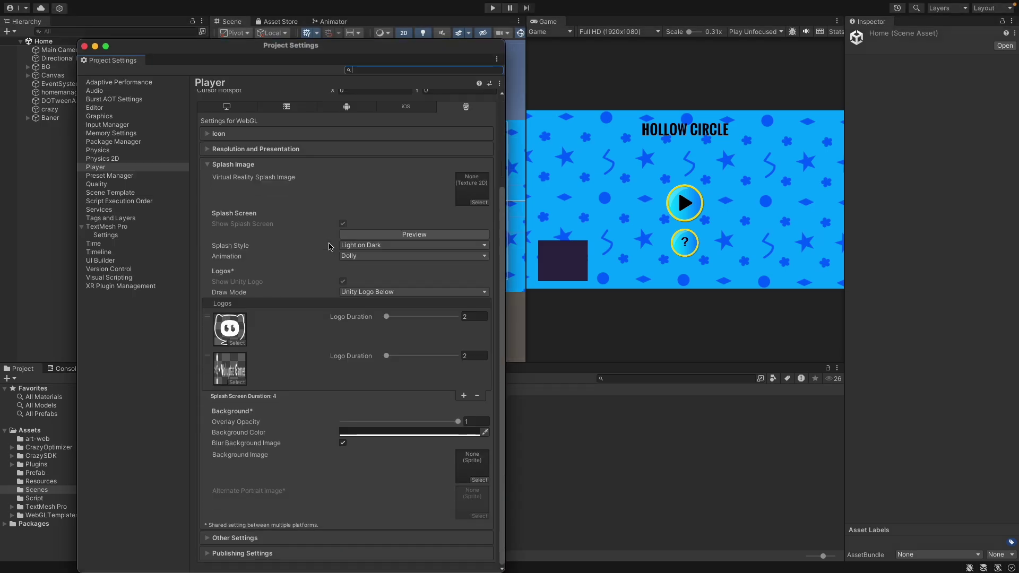
pyautogui.click(414, 234)
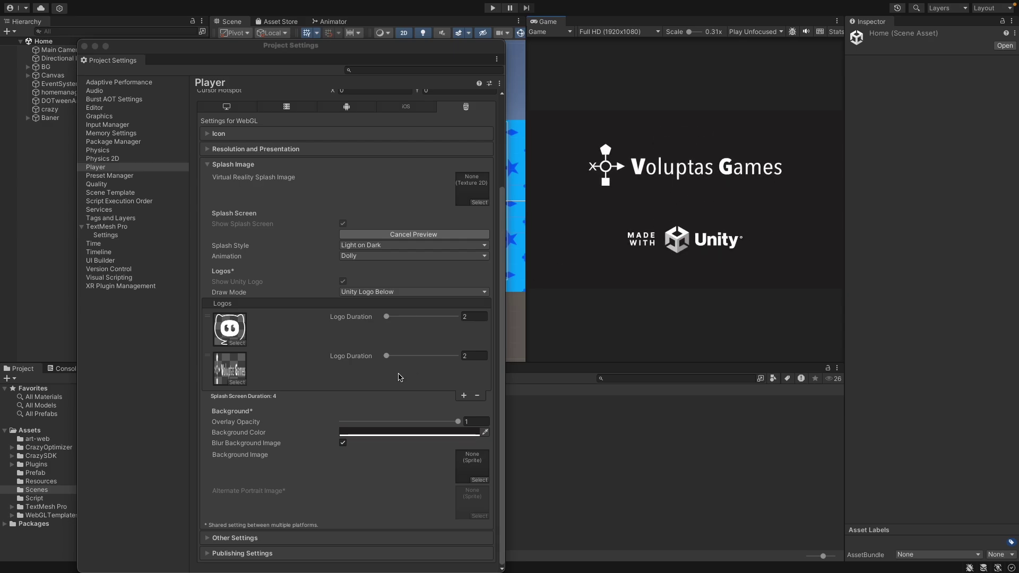
pyautogui.click(359, 164)
# Examine the WebGL Other Settings, including the API compatibility level, managed stripping level and vertex compression options
pyautogui.click(359, 297)
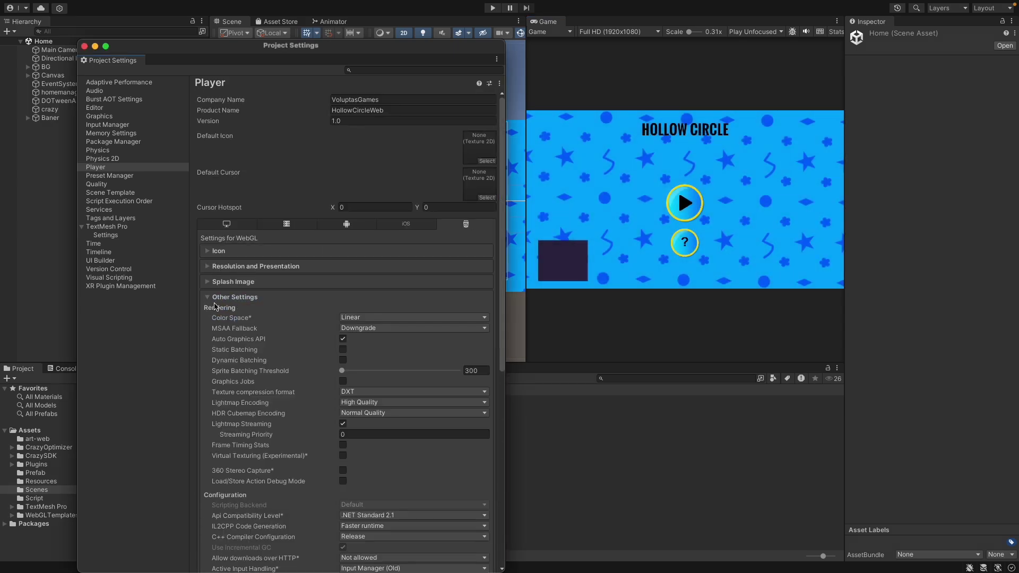
pyautogui.scroll(-5, 350, 340)
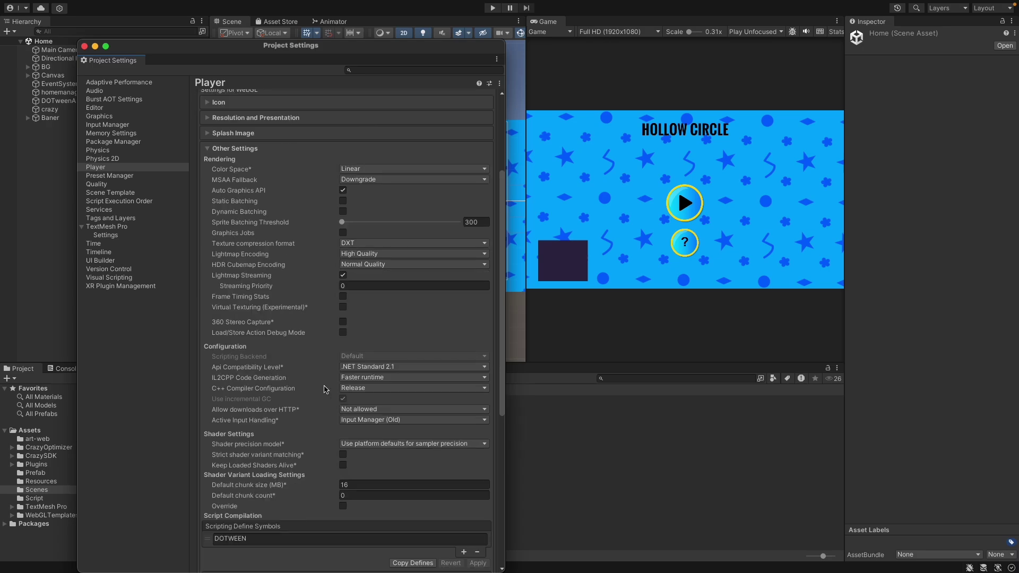
pyautogui.moveTo(326, 366); pyautogui.dragTo(416, 365)
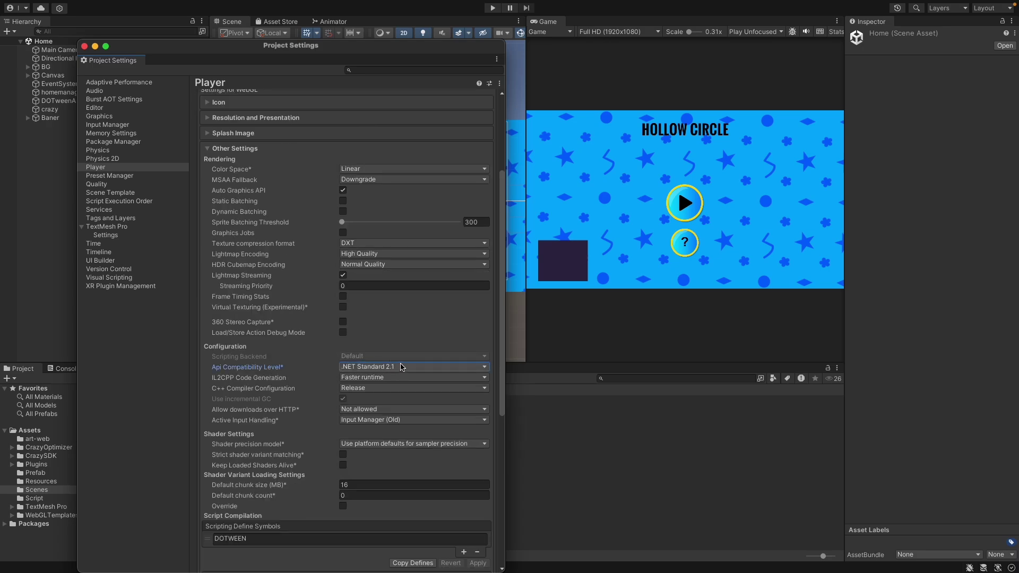
pyautogui.scroll(-10, 397, 326)
pyautogui.scroll(-1, 303, 377)
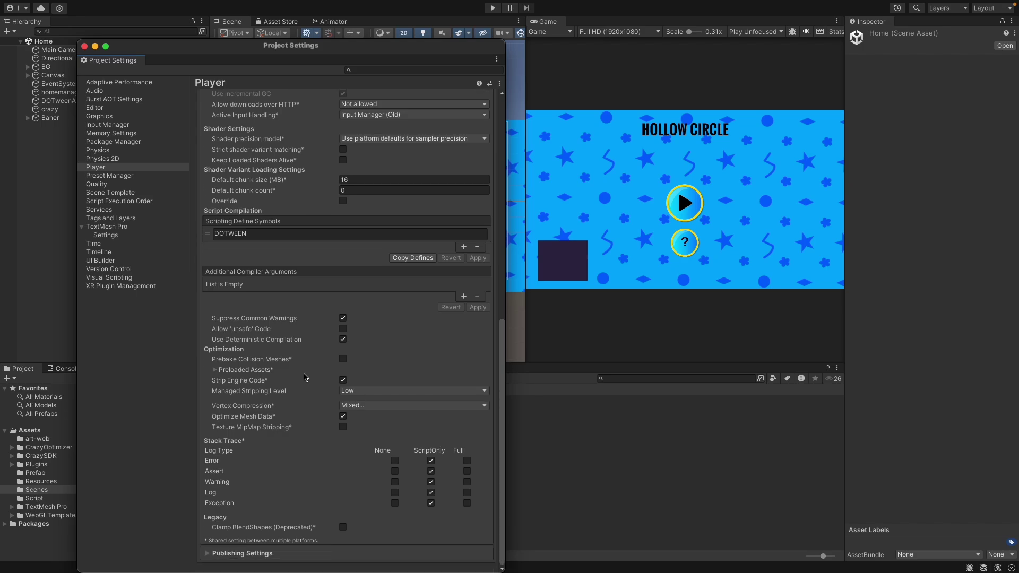
pyautogui.click(376, 394)
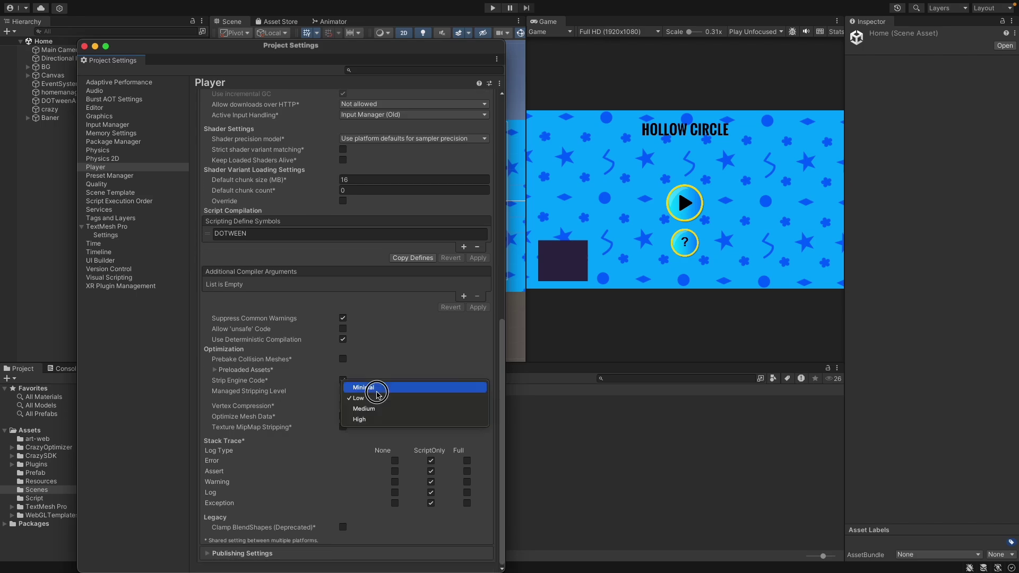
pyautogui.click(316, 391)
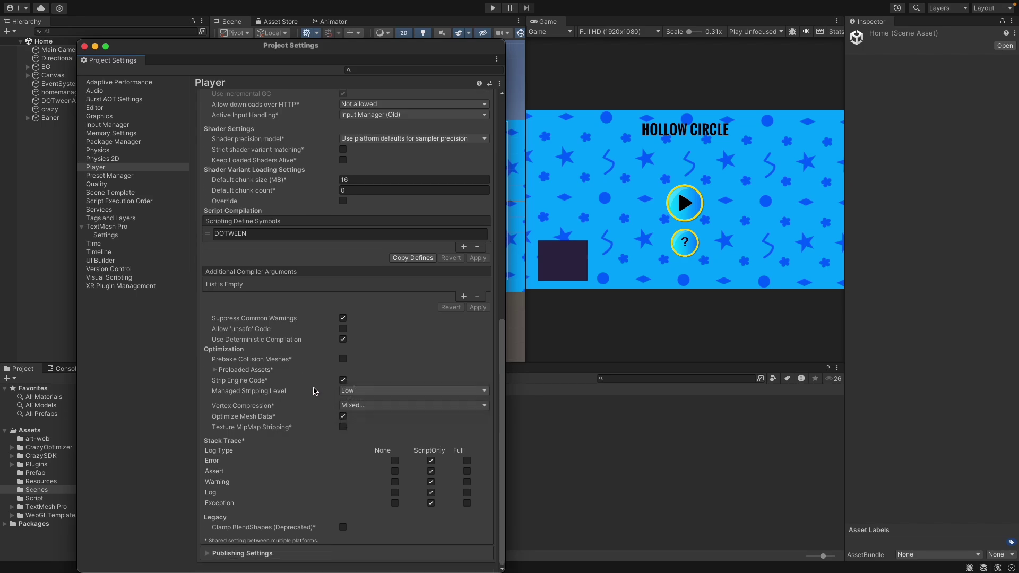
pyautogui.click(368, 406)
pyautogui.click(298, 467)
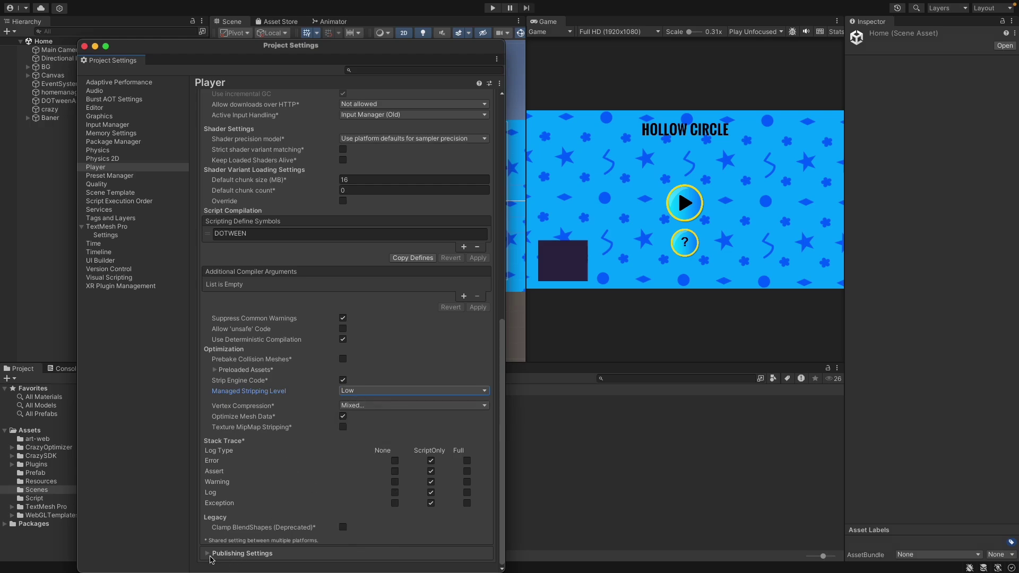
# Examine the WebGL Publishing Settings, including the available compression formats and exception handling options
pyautogui.click(208, 553)
pyautogui.click(302, 431)
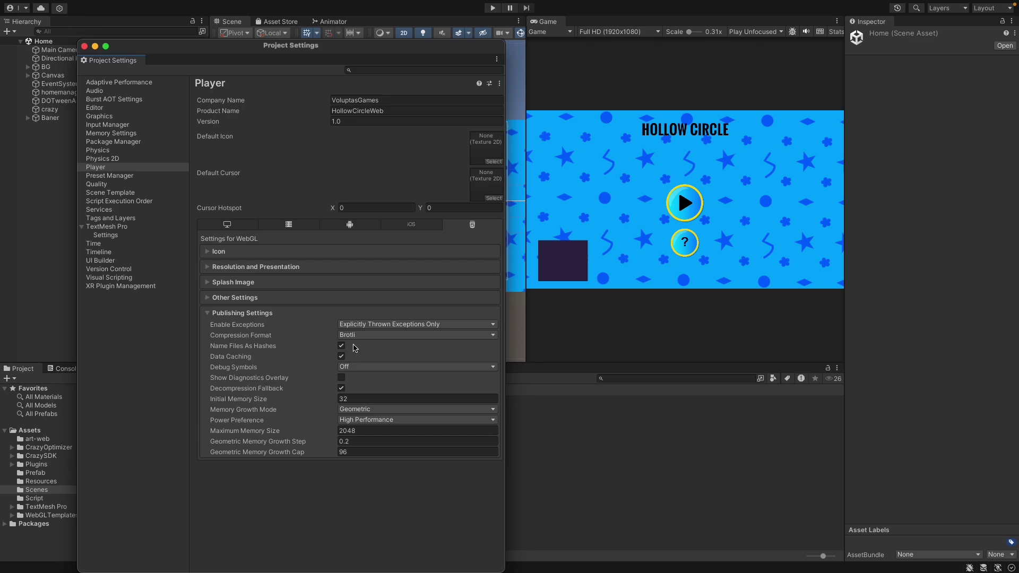
pyautogui.click(353, 336)
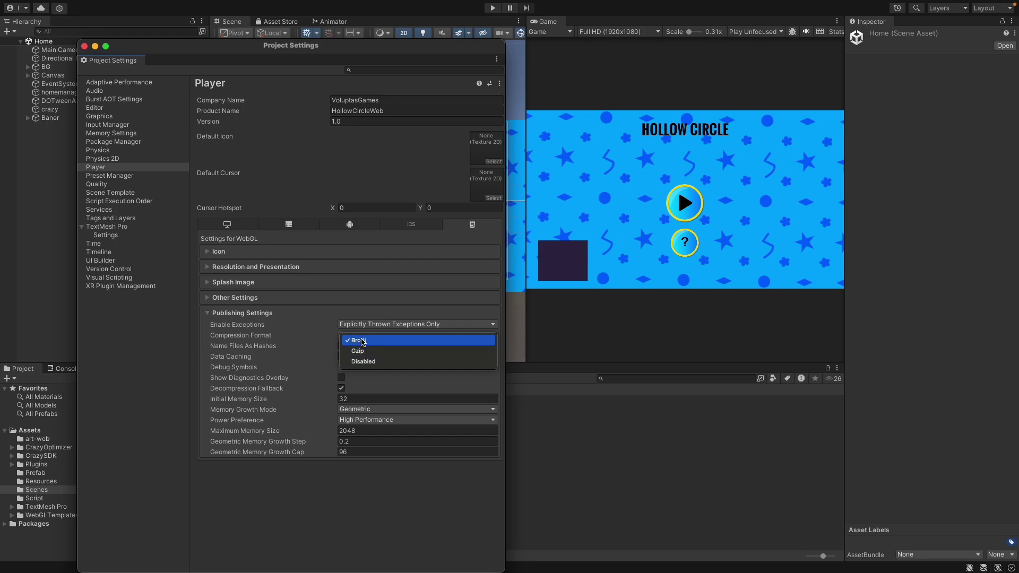
pyautogui.click(301, 338)
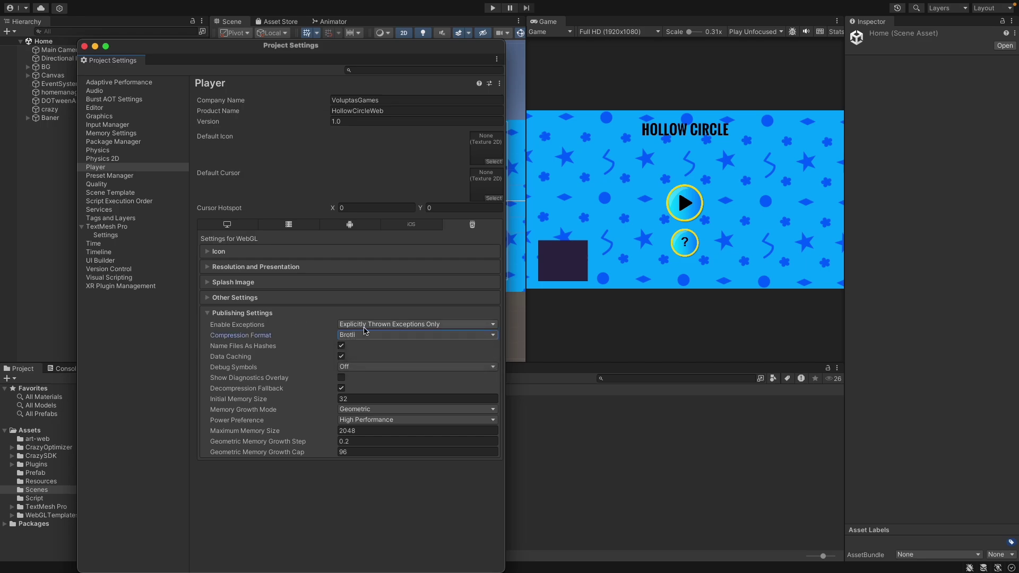
pyautogui.click(366, 327)
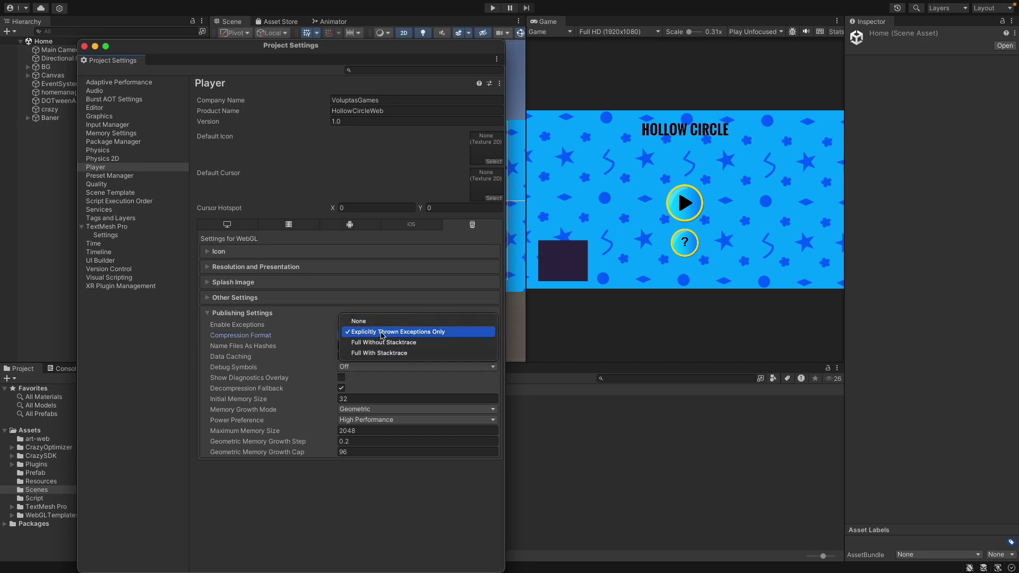
pyautogui.click(330, 333)
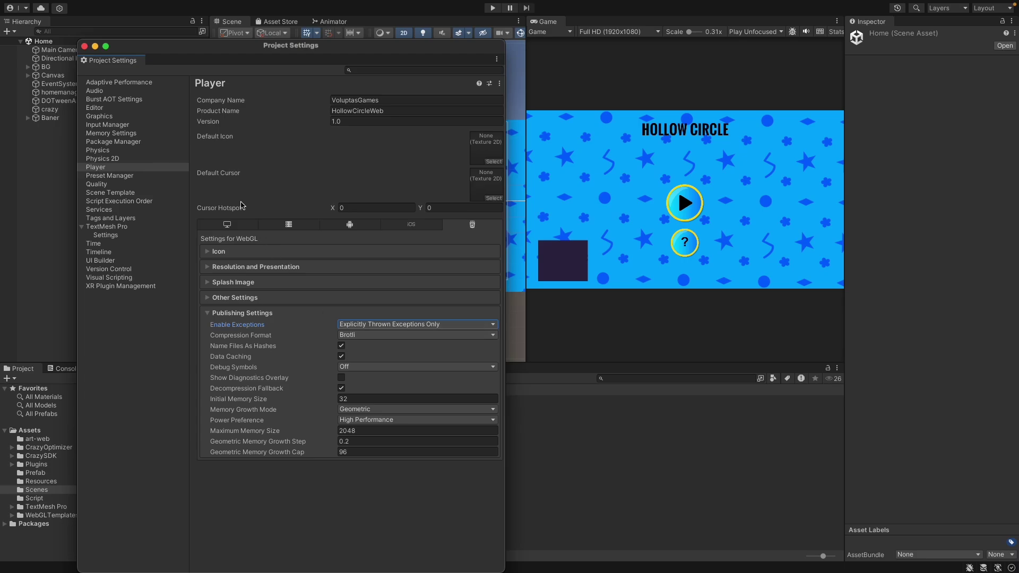
# Close the project and build settings windows and select the homebtn 2 texture in the art-web folder
pyautogui.click(85, 46)
pyautogui.click(63, 440)
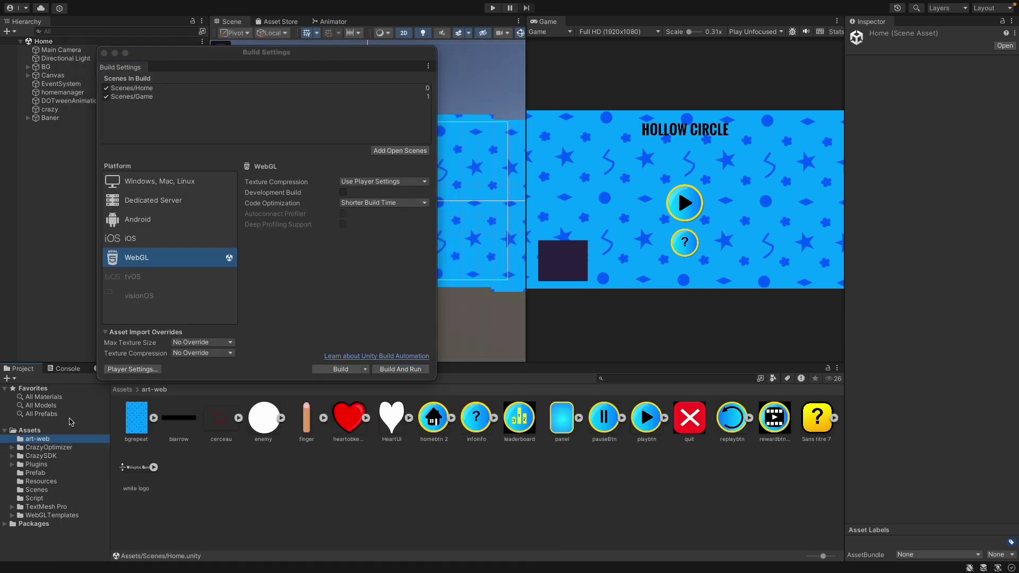
pyautogui.click(101, 52)
pyautogui.click(432, 418)
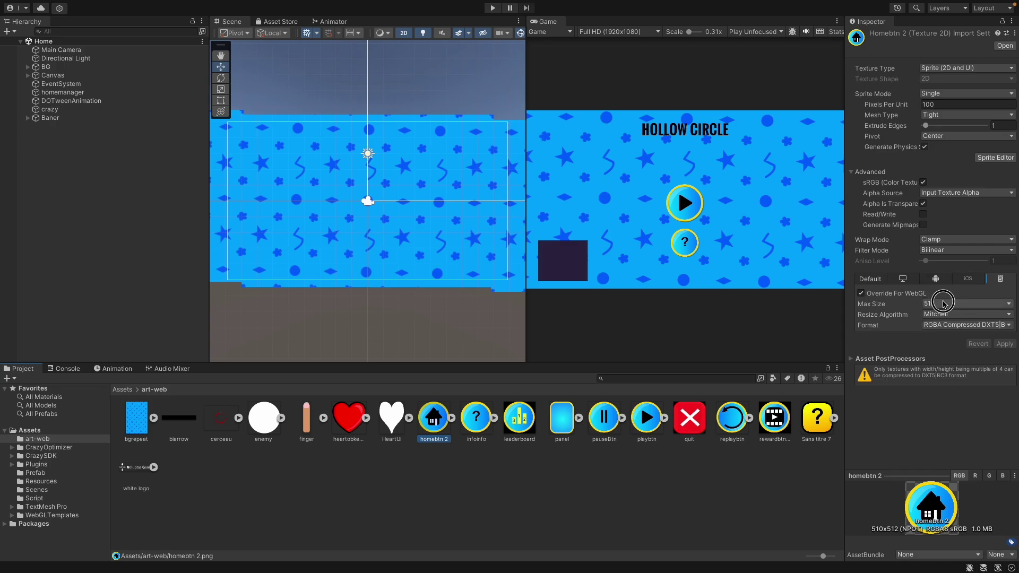
# Set the WebGL max size of the homebtn 2 texture to 4096 and apply it
pyautogui.click(965, 303)
pyautogui.click(955, 351)
pyautogui.click(1005, 344)
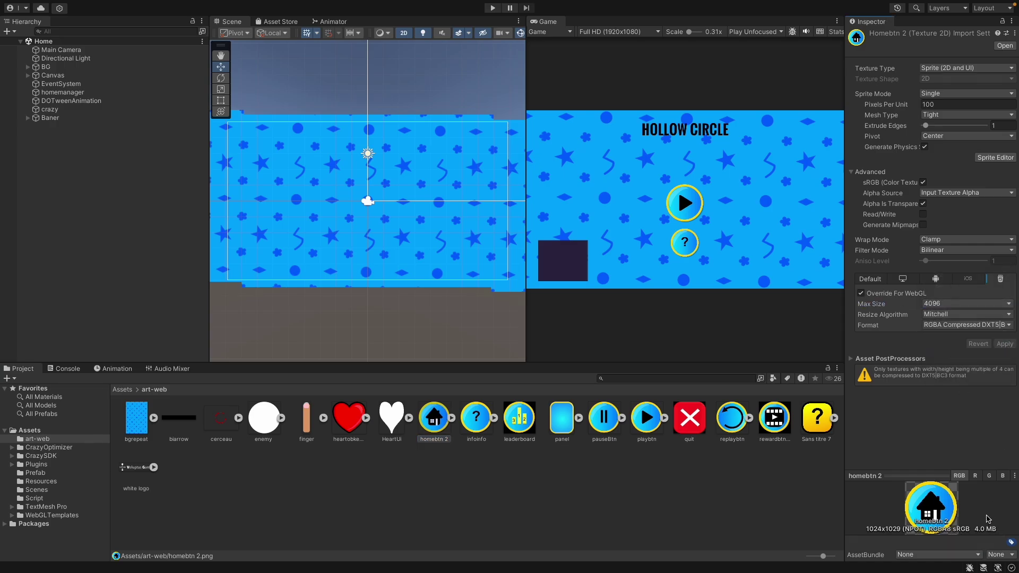
# Set the WebGL max size of the homebtn 2 texture to 512 and apply it
pyautogui.click(947, 304)
pyautogui.click(947, 293)
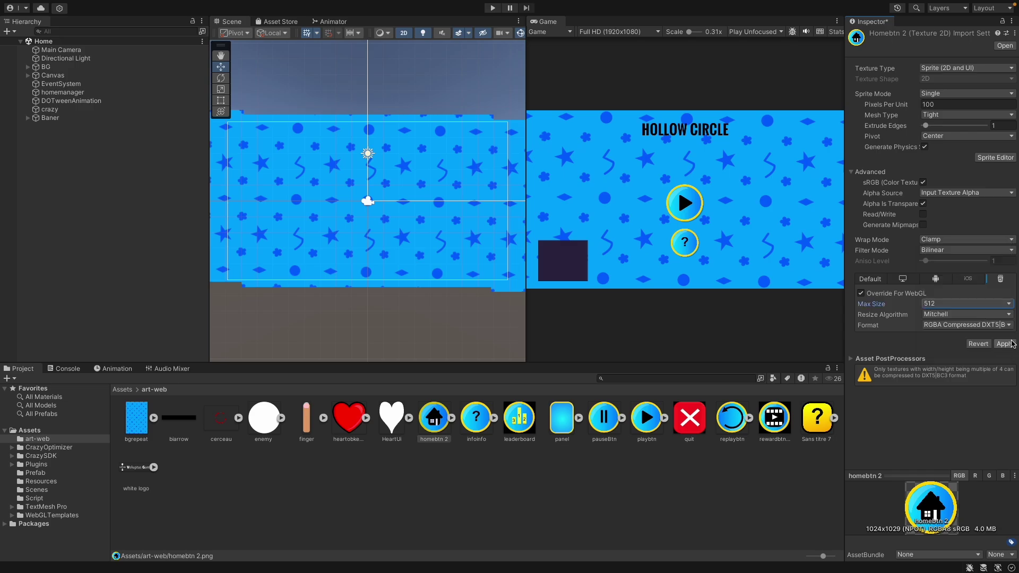
pyautogui.click(406, 426)
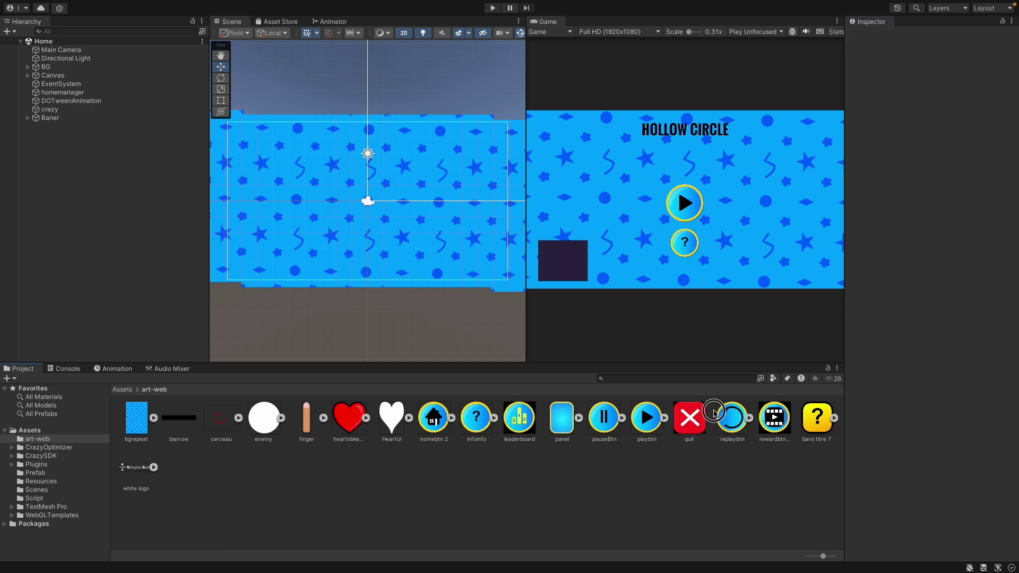
# Review the other art-web textures, then override the HeartUI texture's WebGL settings with a max size of 512 and apply
pyautogui.click(220, 419)
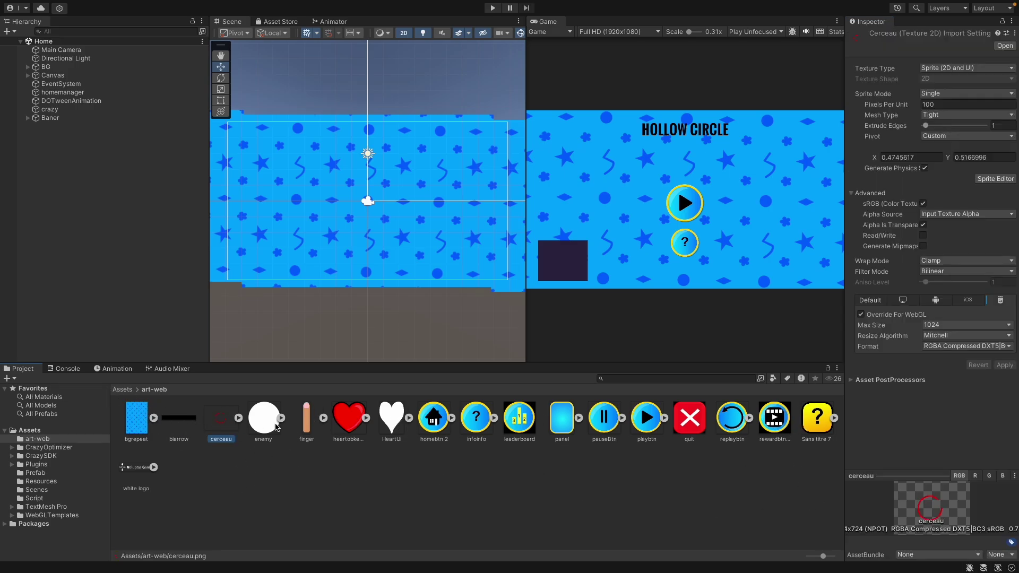
pyautogui.click(264, 419)
pyautogui.click(348, 419)
pyautogui.click(394, 422)
pyautogui.click(860, 293)
pyautogui.click(966, 303)
pyautogui.click(951, 304)
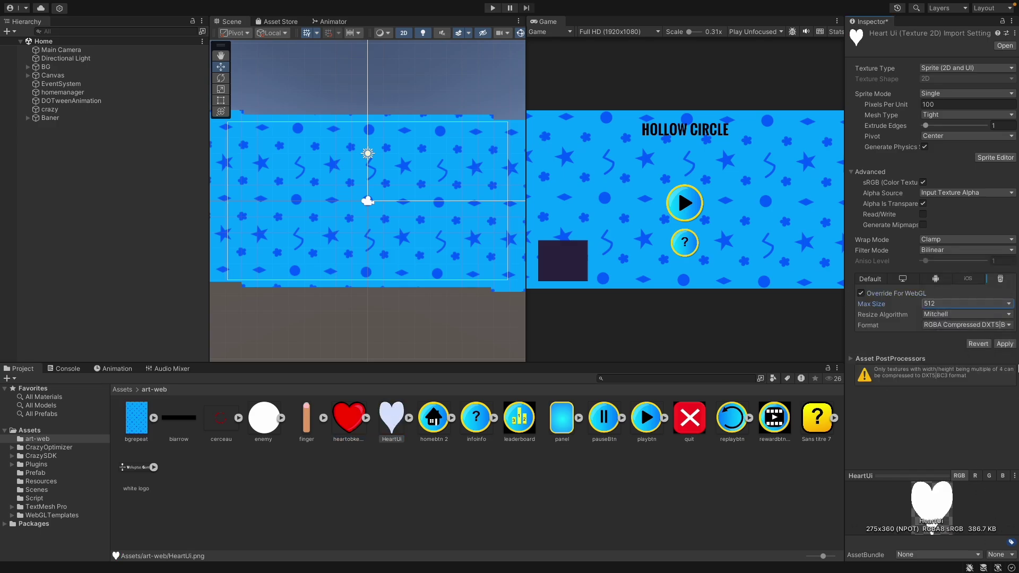
pyautogui.click(1003, 345)
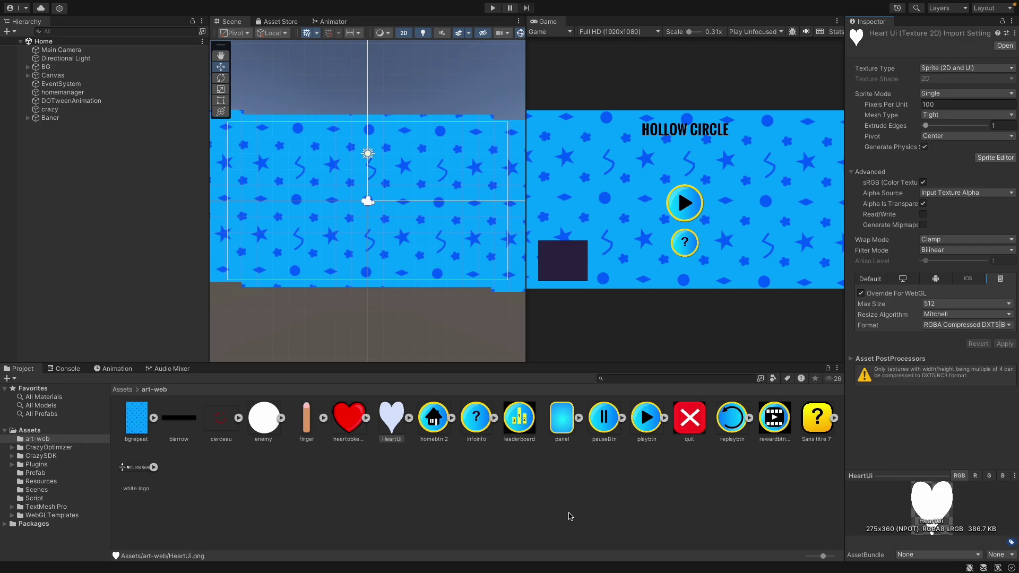
# Build the WebGL version of the game into a HollowCircleWeb subfolder named WebCrazyBuild
pyautogui.moveTo(345, 4)
pyautogui.click(63, 6)
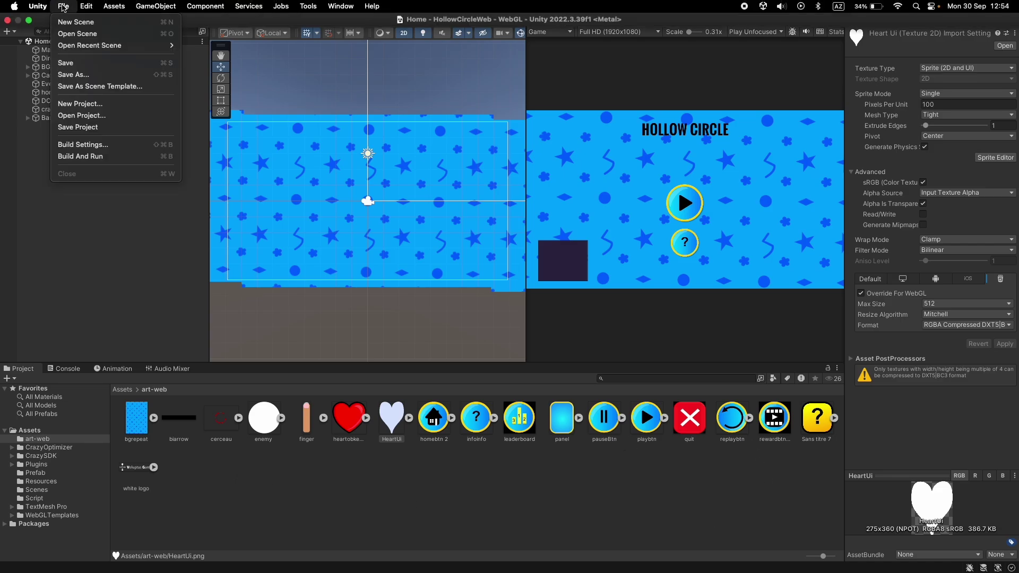
pyautogui.click(69, 143)
pyautogui.click(334, 369)
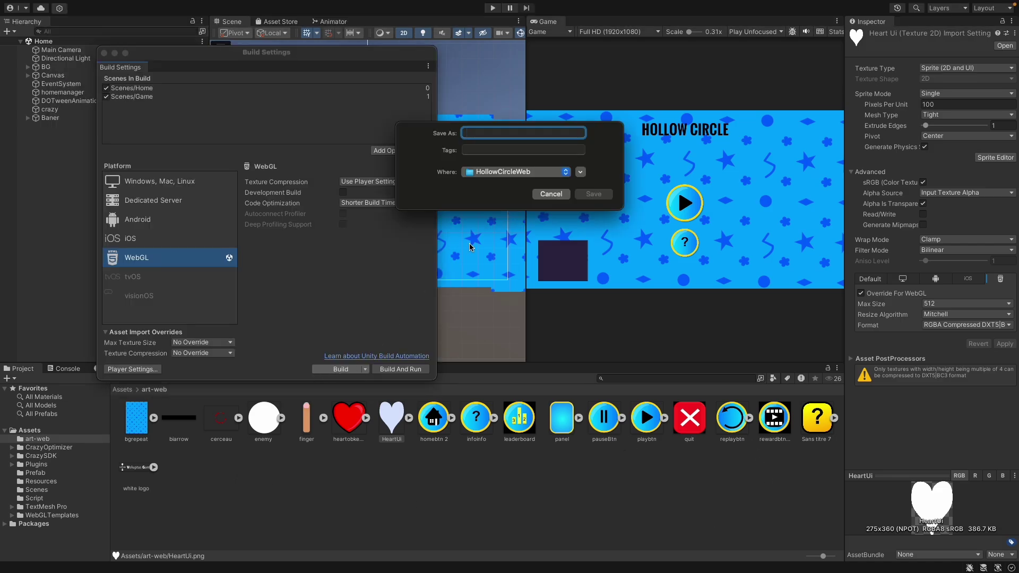
pyautogui.write('WebCrazyBuild')
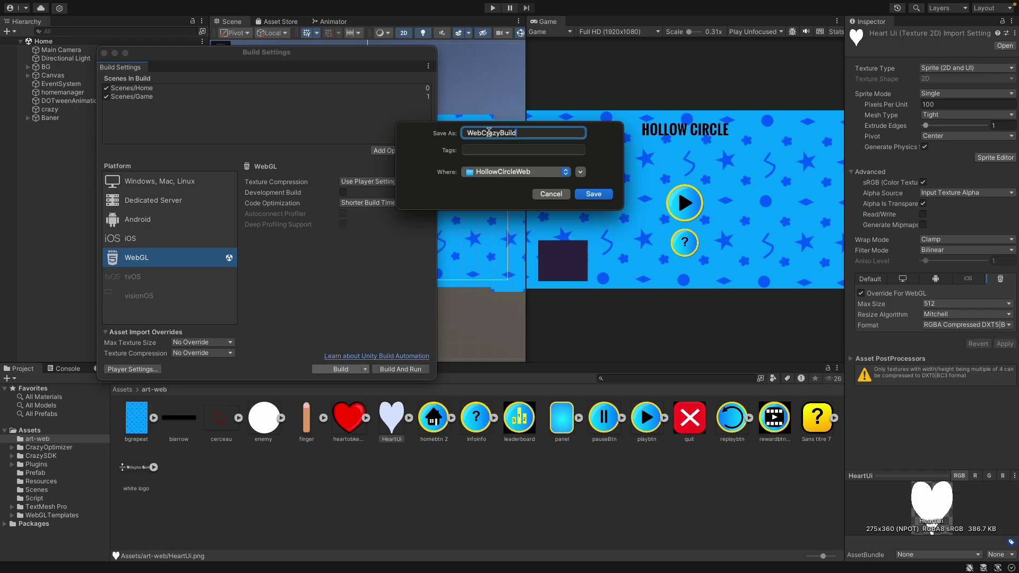
pyautogui.press('Return')
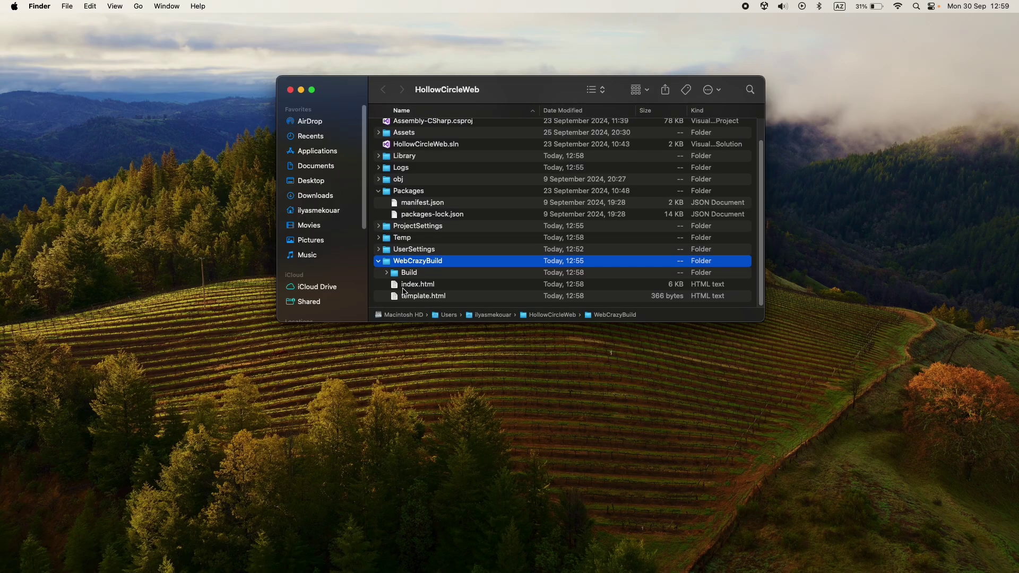
# Examine the files in the Build subfolder of WebCrazyBuild in Finder
pyautogui.click(387, 272)
pyautogui.scroll(-2, 419, 284)
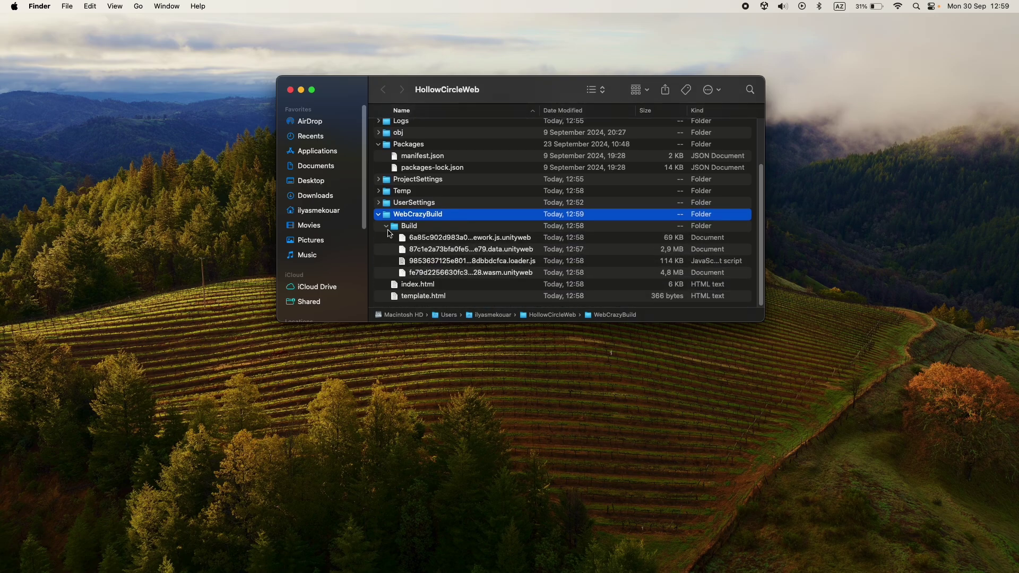
pyautogui.click(386, 227)
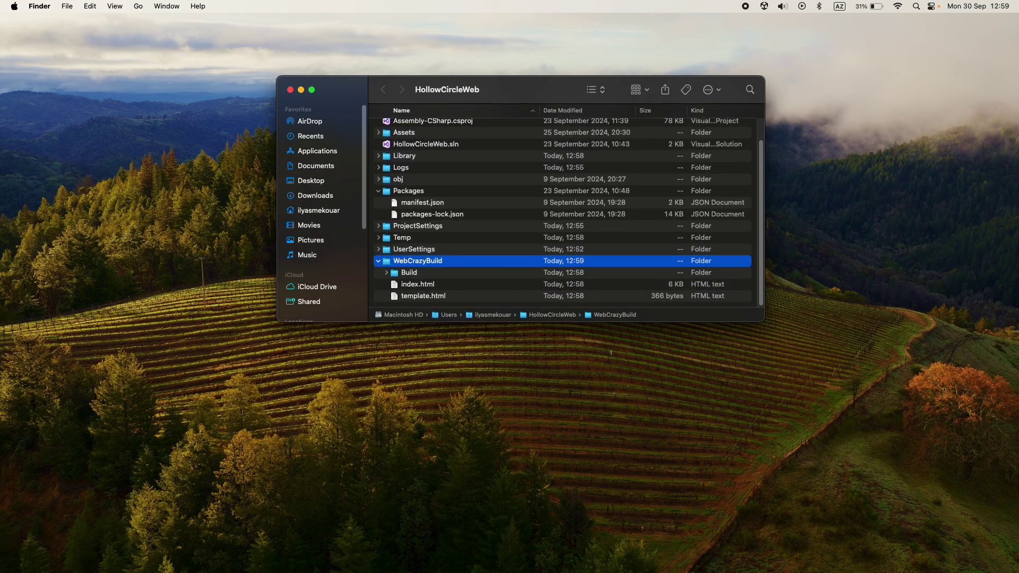
# Switch to Safari, open the CrazyGames developer portal at developer.crazygames.com and start a new game submission
pyautogui.click(611, 353)
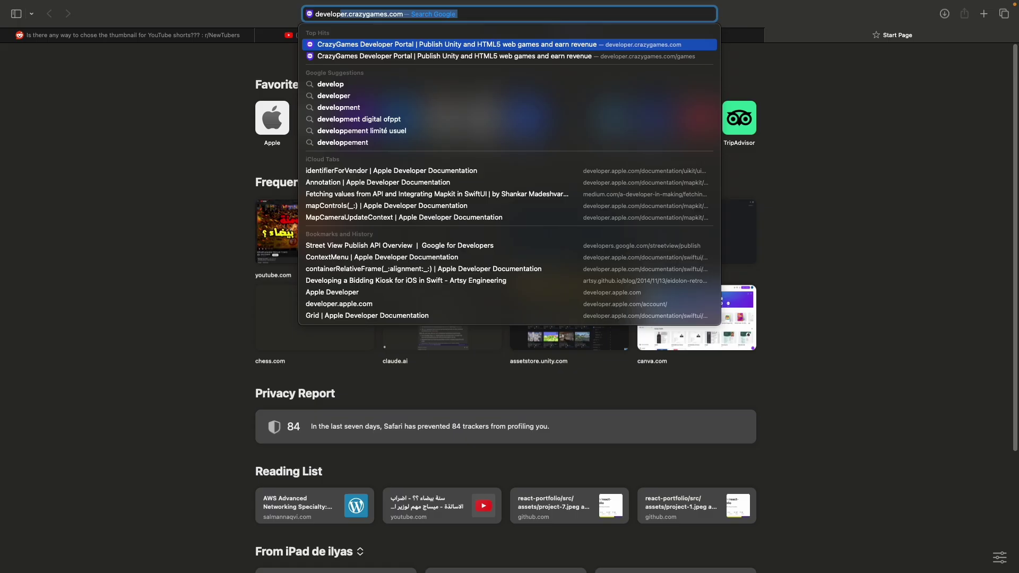
pyautogui.press('Return')
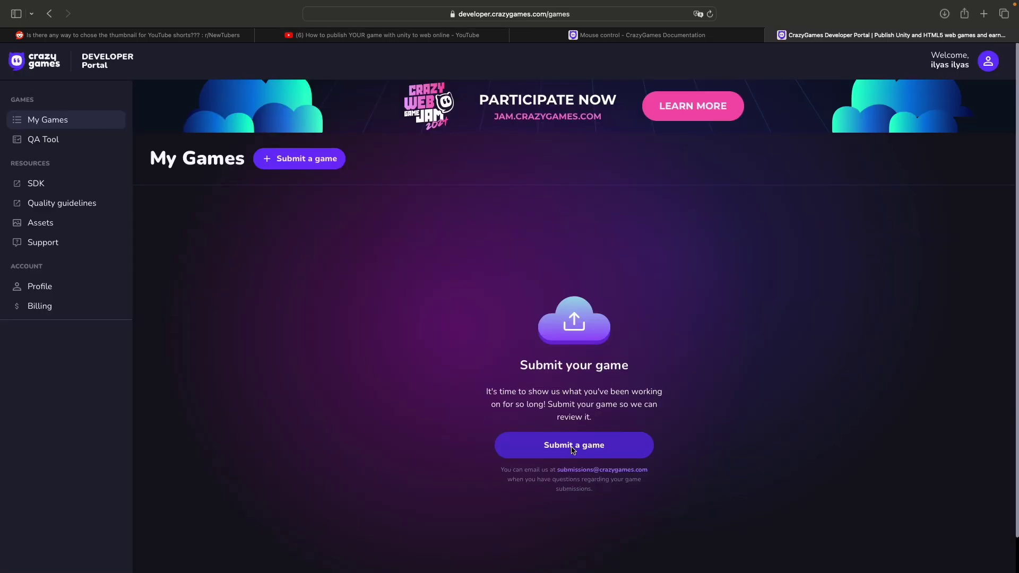
pyautogui.click(573, 446)
# Title the game "Hollow Circle Web" and set its category to Casual
pyautogui.write('Hollow Circle Web')
pyautogui.click(336, 323)
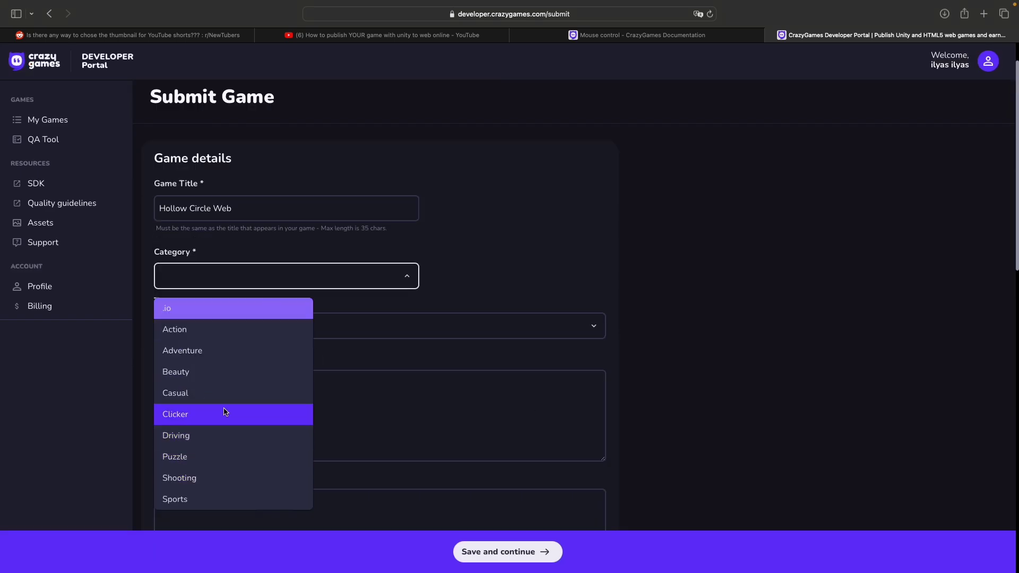
pyautogui.click(223, 393)
# Add the tags 1 Player, 2D, Arcade, Avoid and Defense to the game
pyautogui.click(239, 325)
pyautogui.click(212, 358)
pyautogui.click(212, 400)
pyautogui.scroll(-5, 207, 424)
pyautogui.click(202, 386)
pyautogui.click(189, 454)
pyautogui.scroll(-10, 222, 506)
pyautogui.click(223, 431)
# Write a description about protecting the red Heart from bouncing enemy with the black circle, testing reflex and speed of thinking, and enjoying your time
pyautogui.click(292, 387)
pyautogui.write('Protect the red Heart from bouncing enemy with the black circle around it')
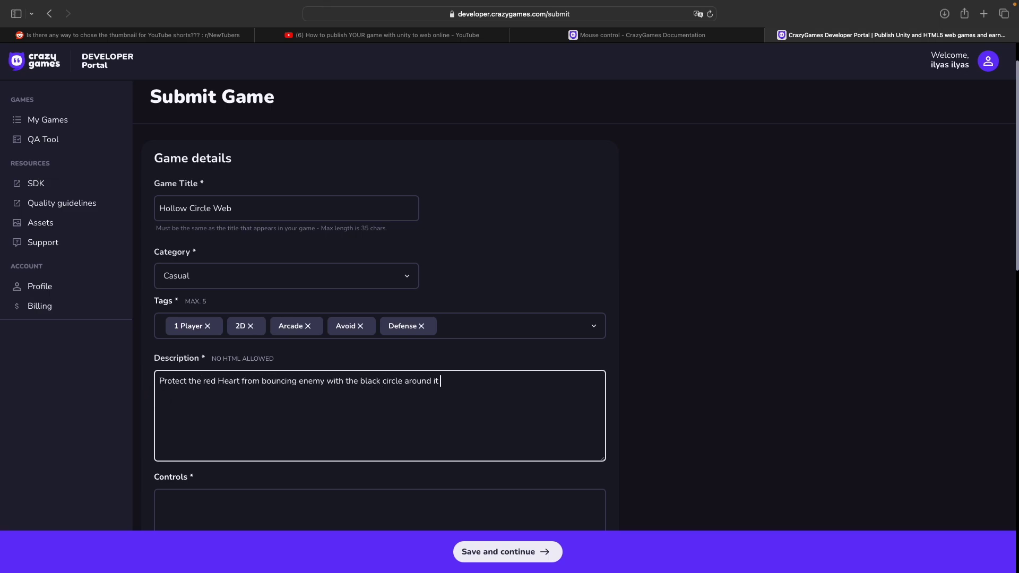
pyautogui.write(' that act like child Test your reflex and your speed of thinking And enjoy your Time')
# Describe the laptop keyboard controls: RIGHT arrow key rotates the circle from Right to Left, LEFT arrow key rotates it from Left to Right
pyautogui.press('Tab')
pyautogui.write('Laptop keyboard Right arrow key : rotate the circle ')
pyautogui.write('from right to Left')
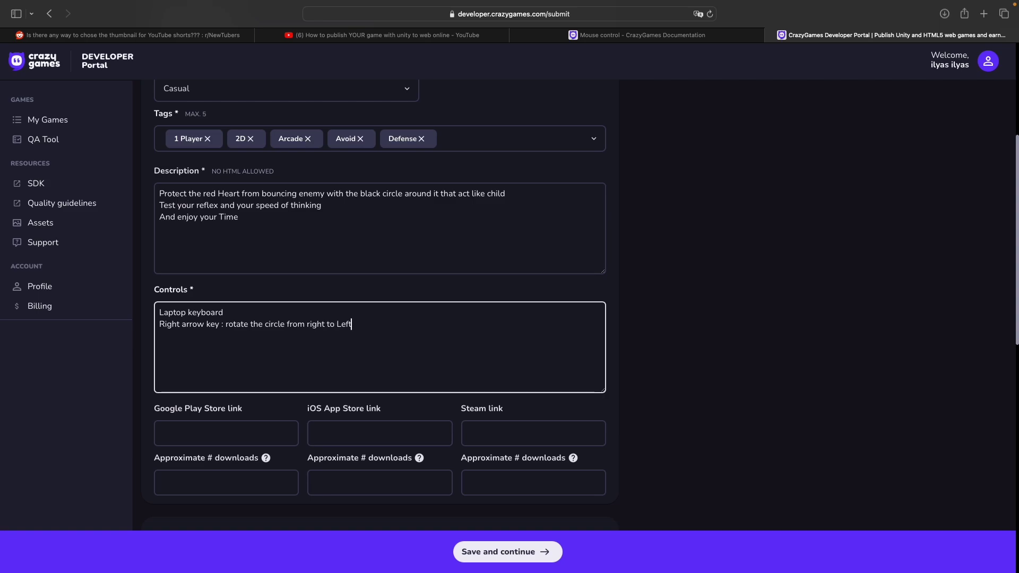
pyautogui.press('BackSpace')
pyautogui.write('R')
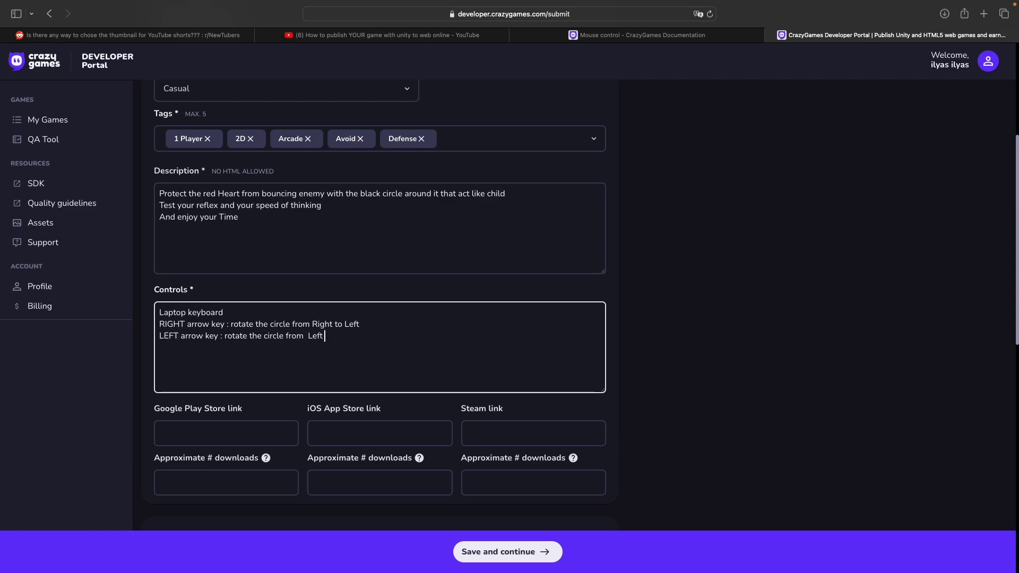
pyautogui.write('Right to')
# Paste the game's apps.apple.com address as the iOS App Store link
pyautogui.scroll(-3, 344, 354)
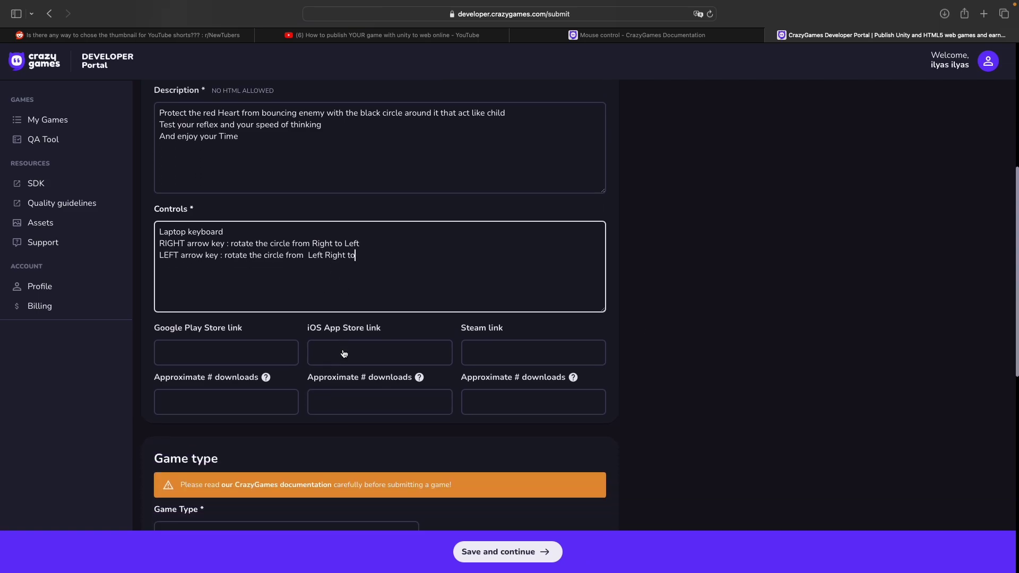
pyautogui.click(365, 353)
pyautogui.press('super+v')
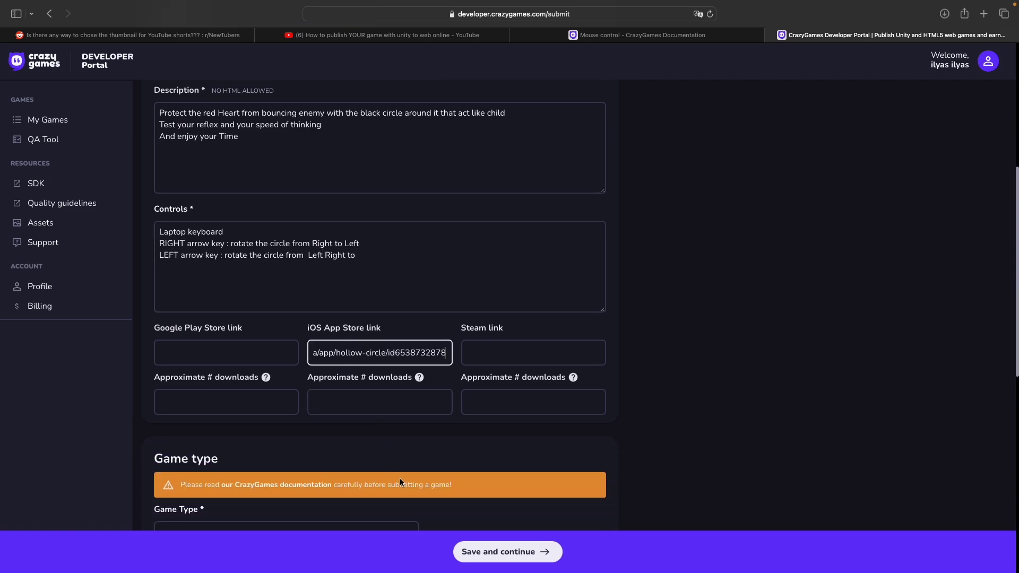
# Set the game type to Unity 2022 and mark the game as working well in fullscreen
pyautogui.scroll(-3, 403, 376)
pyautogui.click(402, 376)
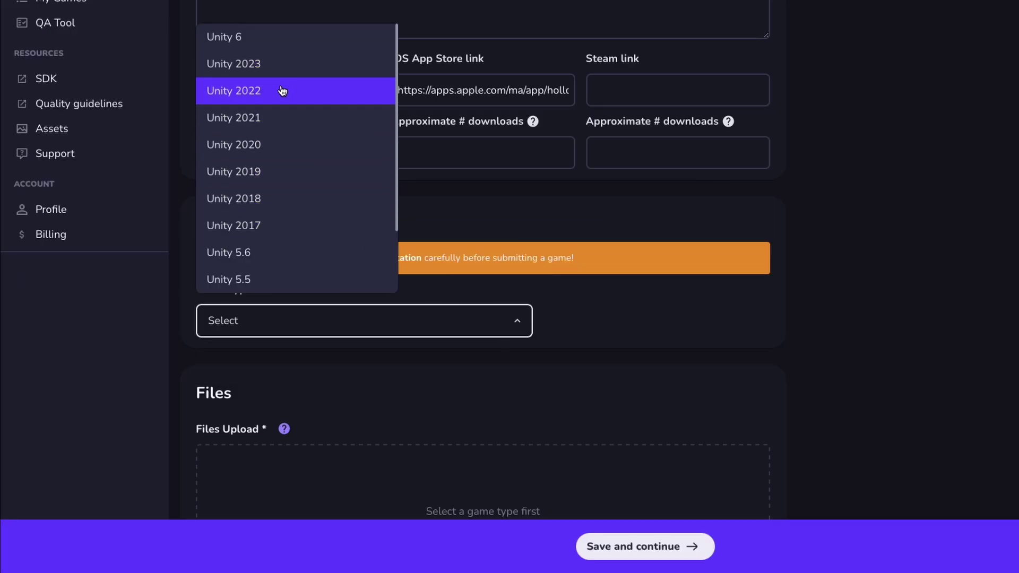
pyautogui.click(283, 91)
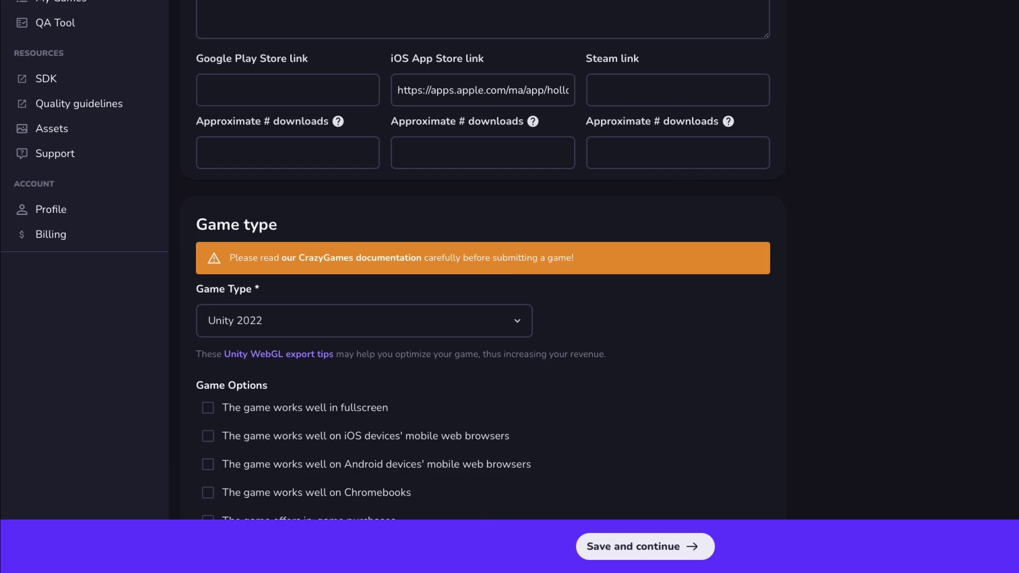
pyautogui.click(271, 407)
# Declare that the game saves progress in a custom local file named storages.json
pyautogui.scroll(-5, 271, 375)
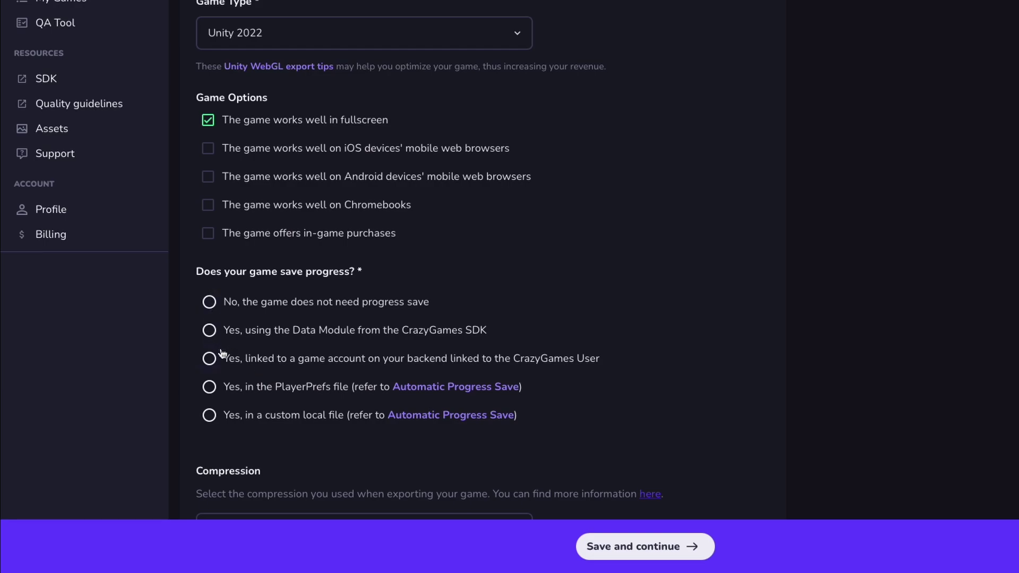
pyautogui.click(217, 414)
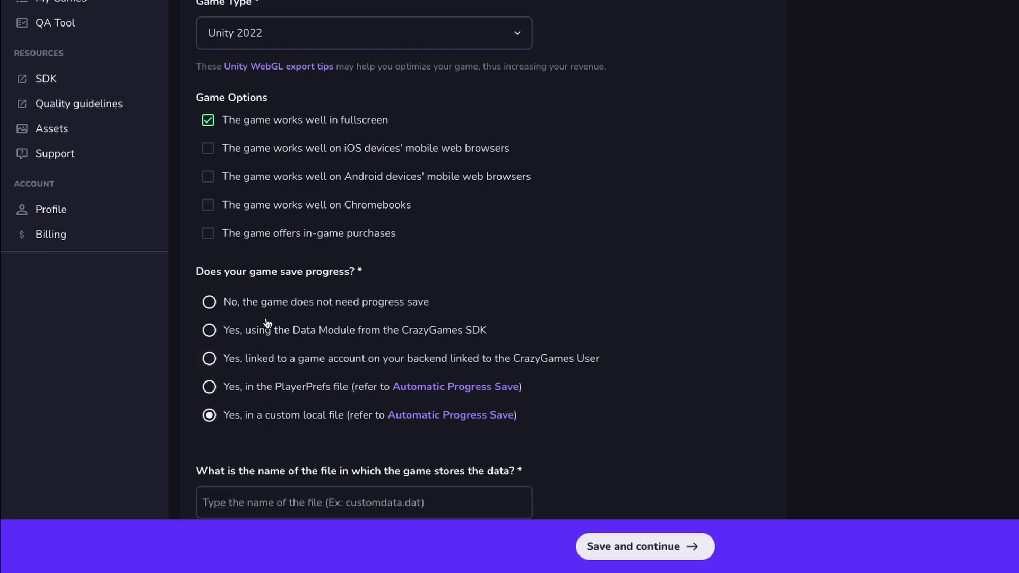
pyautogui.scroll(-1, 267, 323)
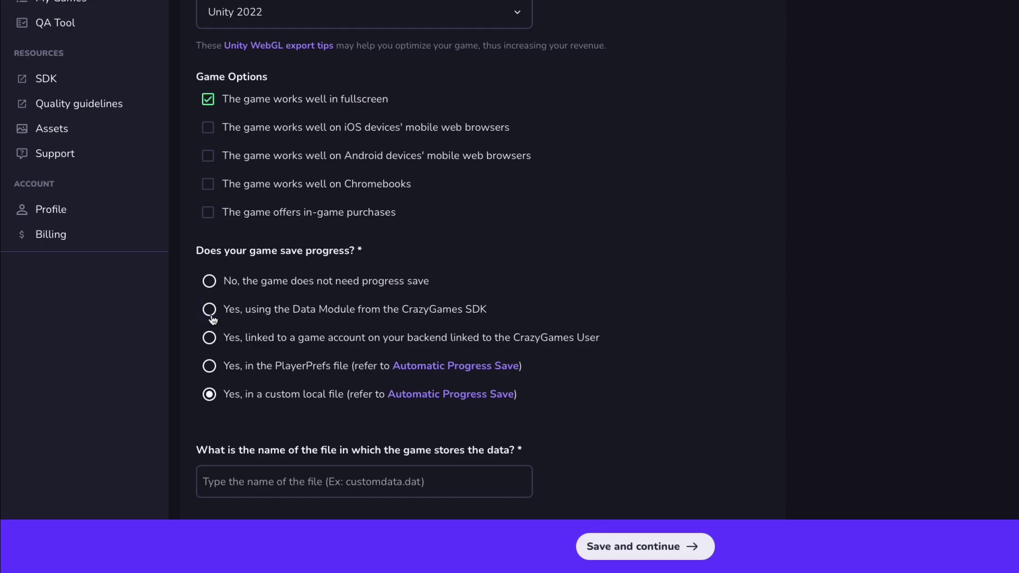
pyautogui.scroll(-3, 306, 407)
pyautogui.click(308, 339)
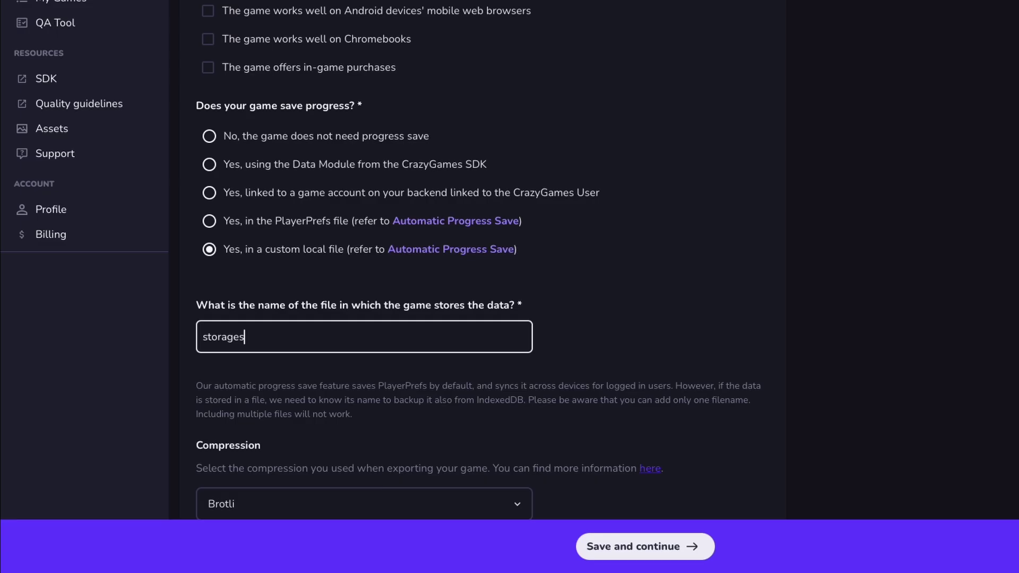
pyautogui.write('.json')
# Upload the WebCrazyBuild files as the game files of the submission
pyautogui.scroll(-3, 398, 351)
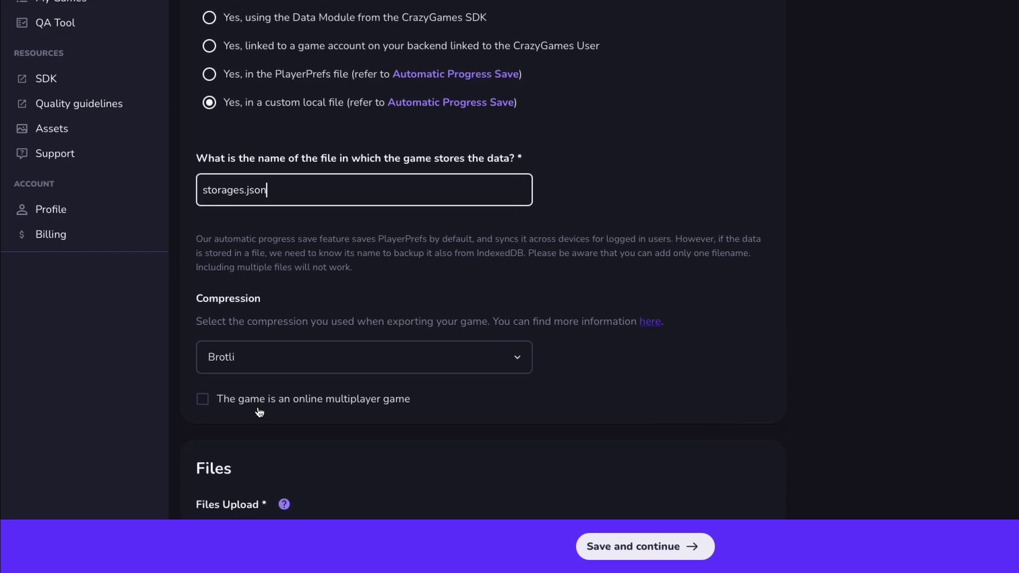
pyautogui.scroll(-4, 352, 403)
pyautogui.scroll(-3, 350, 427)
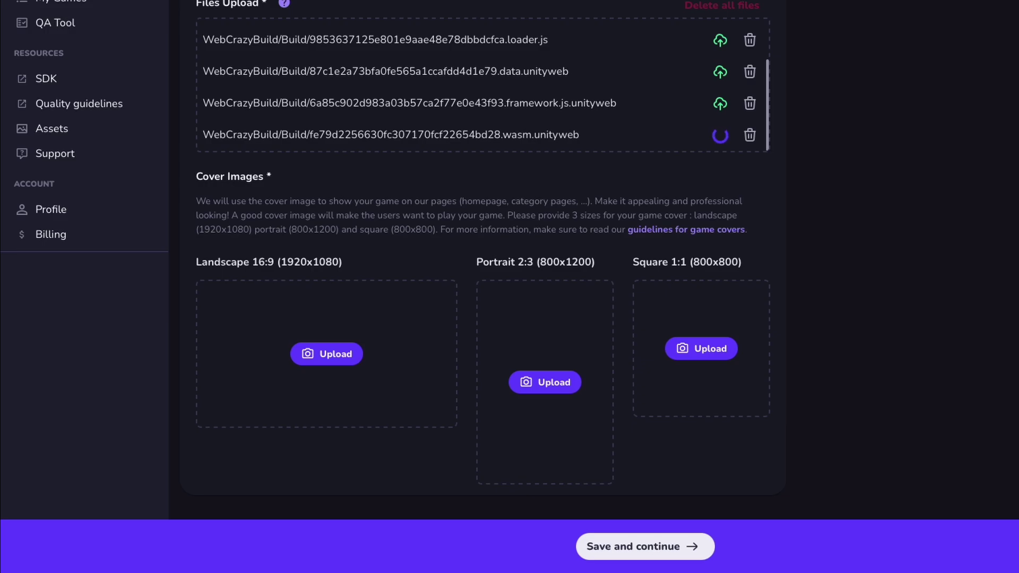
pyautogui.scroll(1, 483, 250)
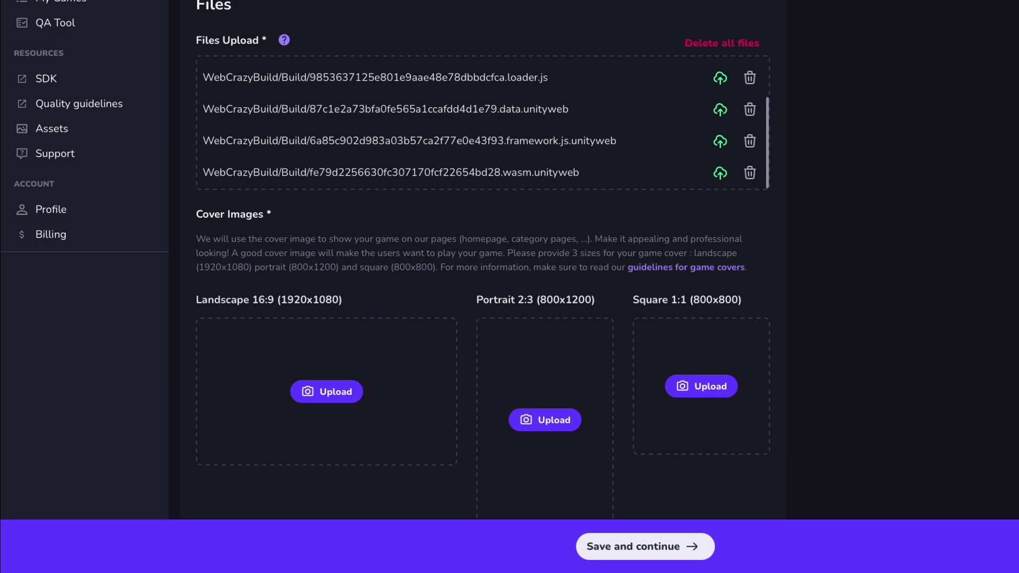
# Preview the game in the QA tool at the 922x487, 938x503 and 1128x615 sizes
pyautogui.click(211, 144)
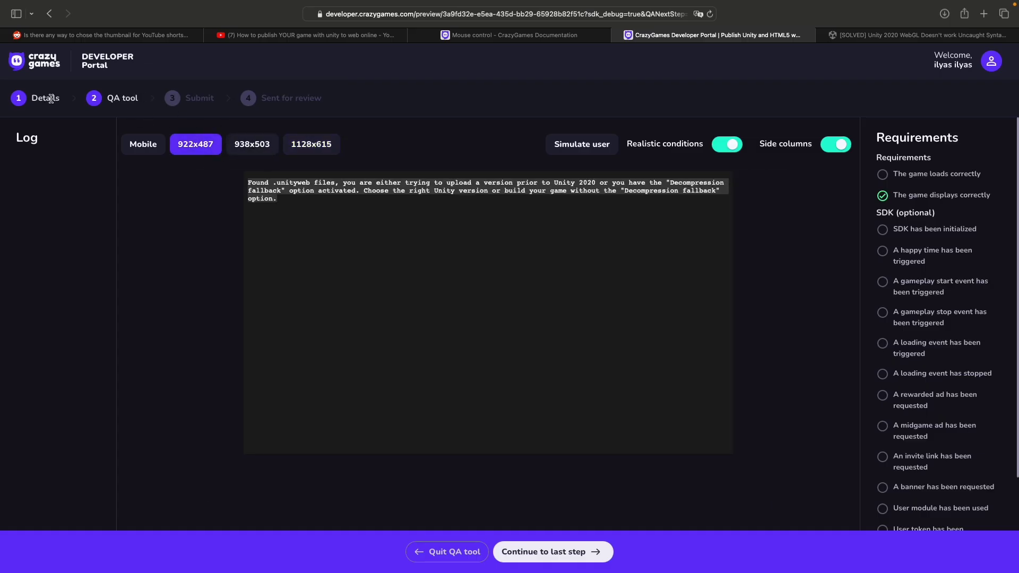
pyautogui.click(238, 151)
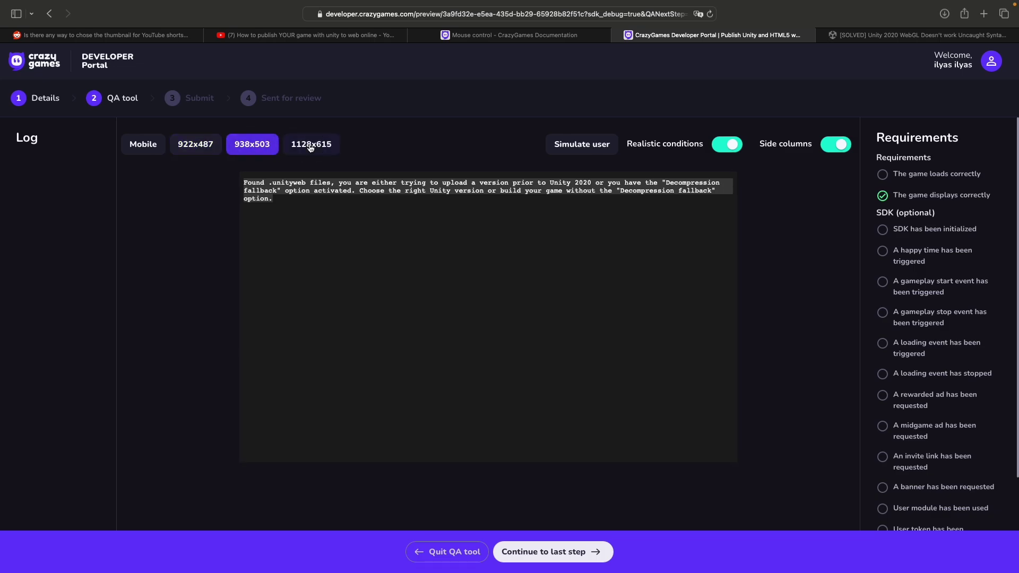
pyautogui.click(311, 148)
pyautogui.click(250, 148)
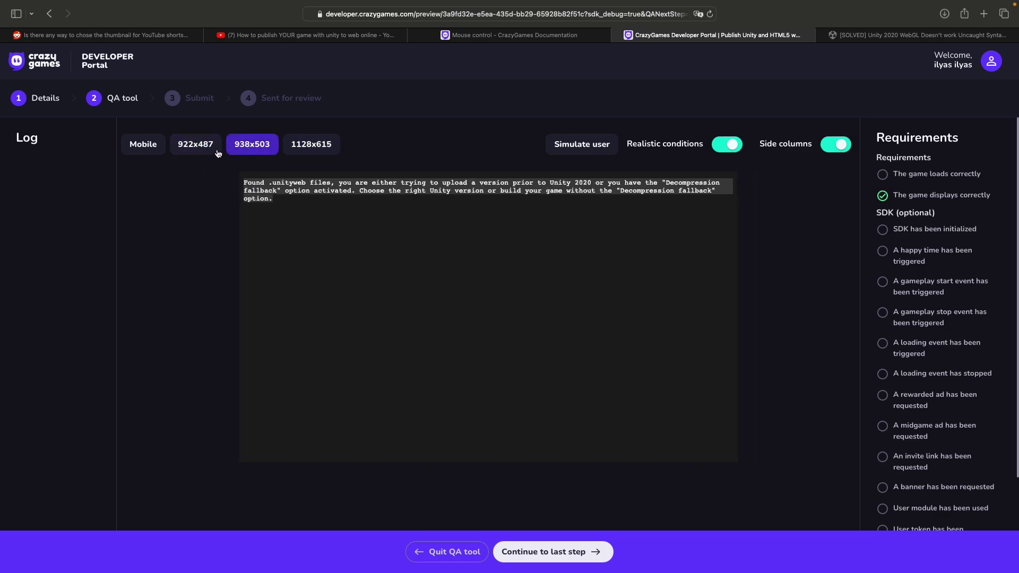
pyautogui.click(199, 150)
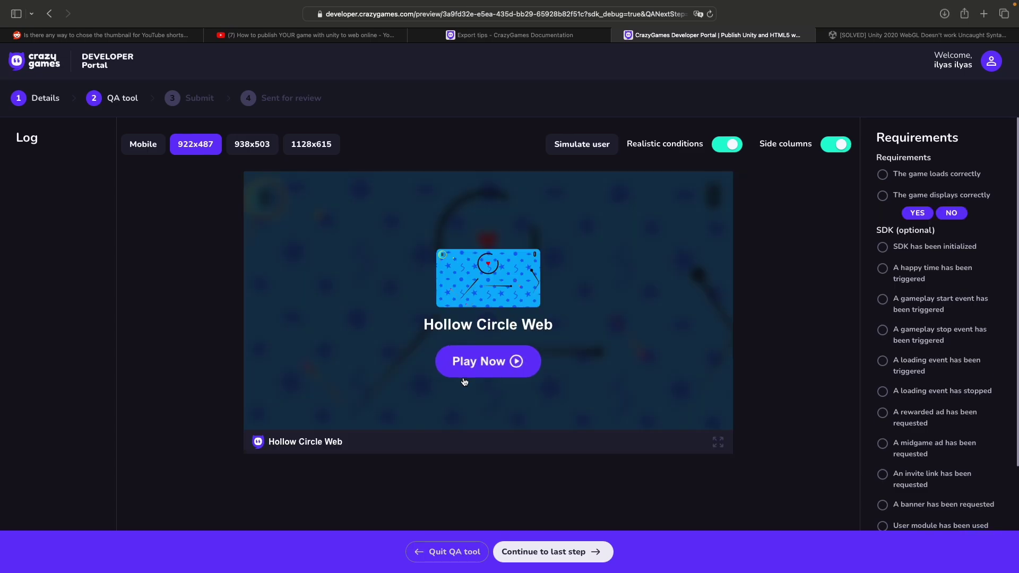
# Test-play the game in the QA preview and go through the requirements and SDK checklist
pyautogui.click(470, 363)
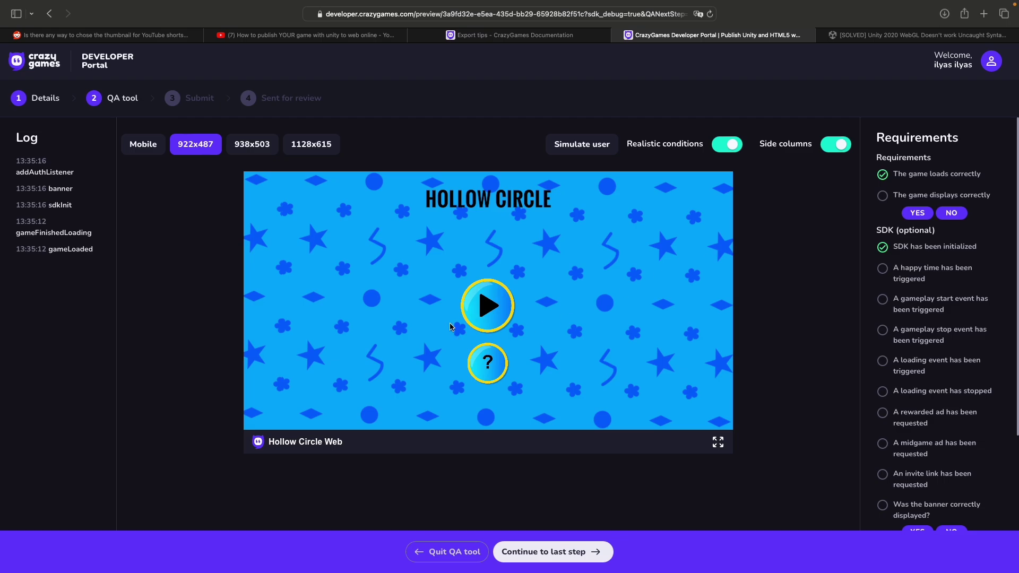
pyautogui.click(487, 367)
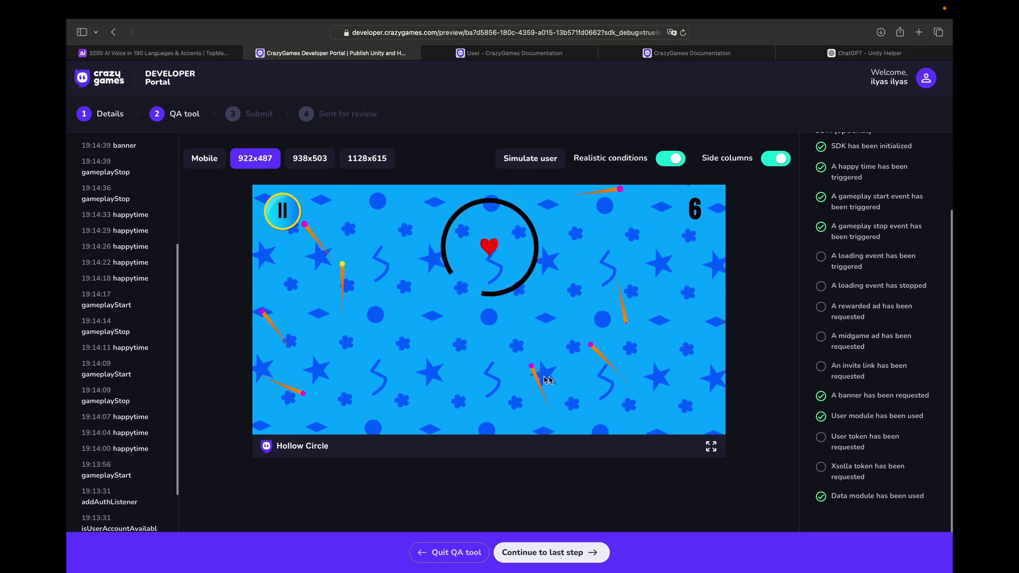
pyautogui.scroll(3, 856, 355)
pyautogui.scroll(-3, 855, 355)
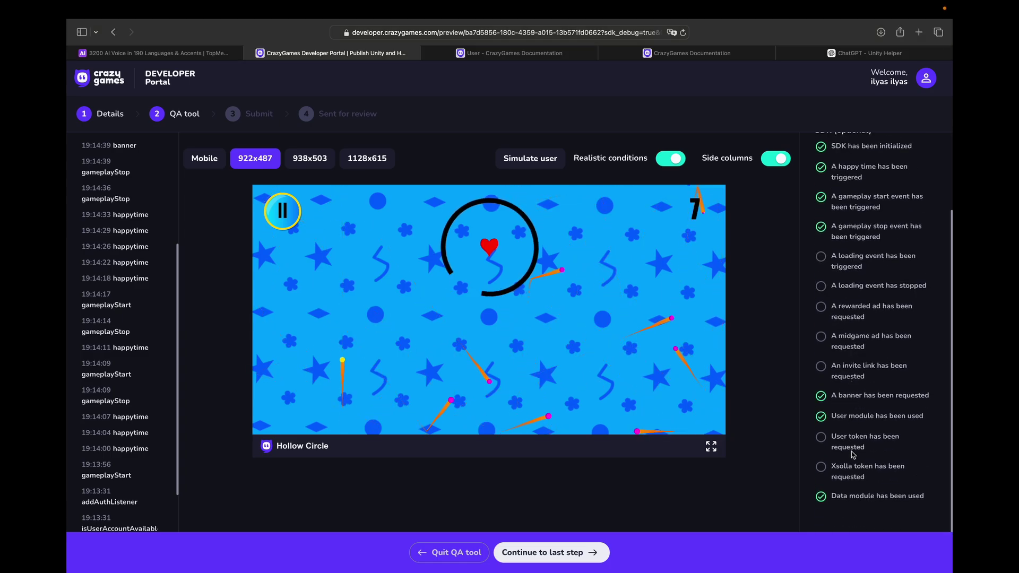
pyautogui.scroll(3, 816, 470)
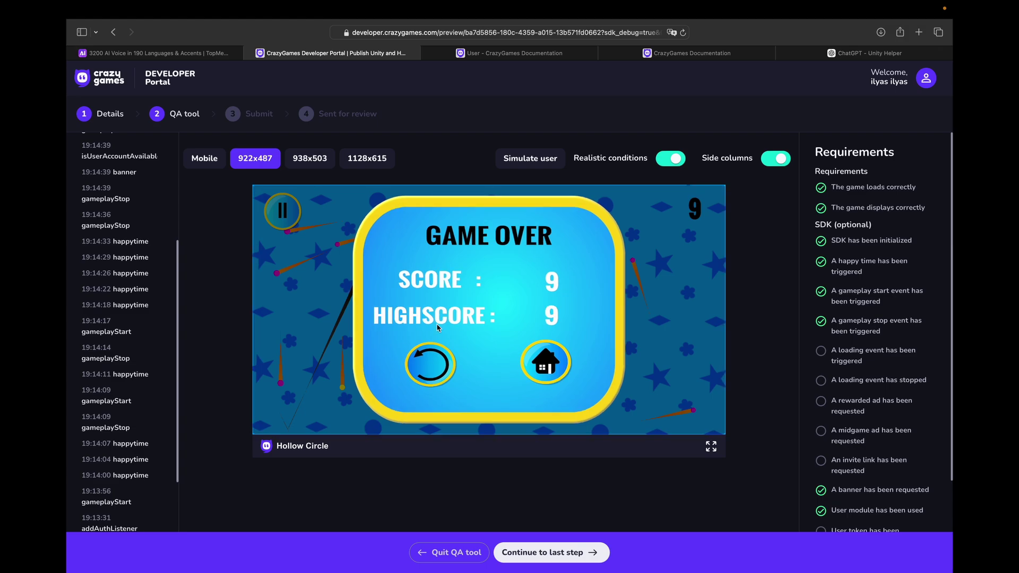
pyautogui.click(419, 364)
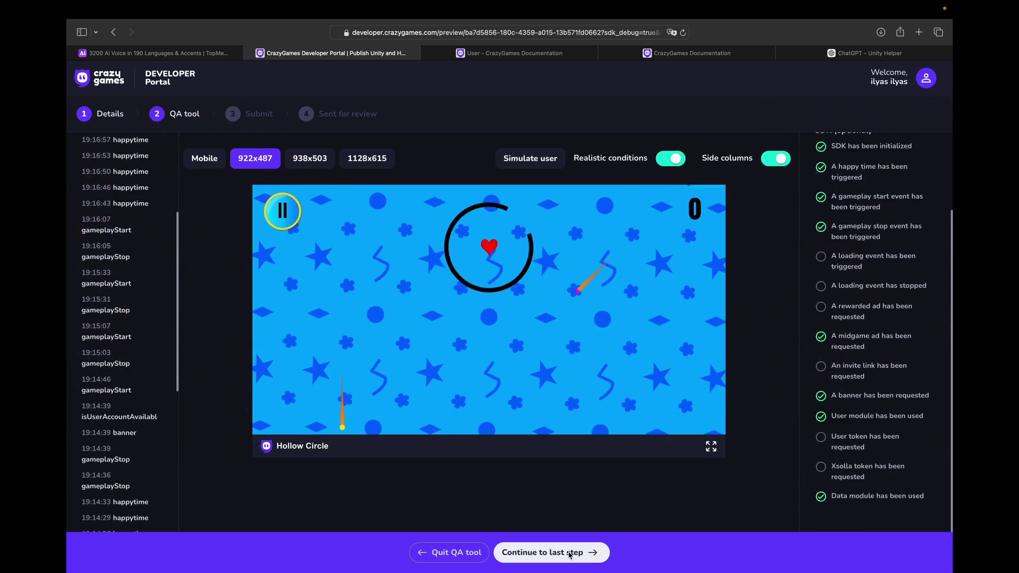
# Continue to the last step, confirming that the undetected SDK features were not implemented
pyautogui.click(569, 553)
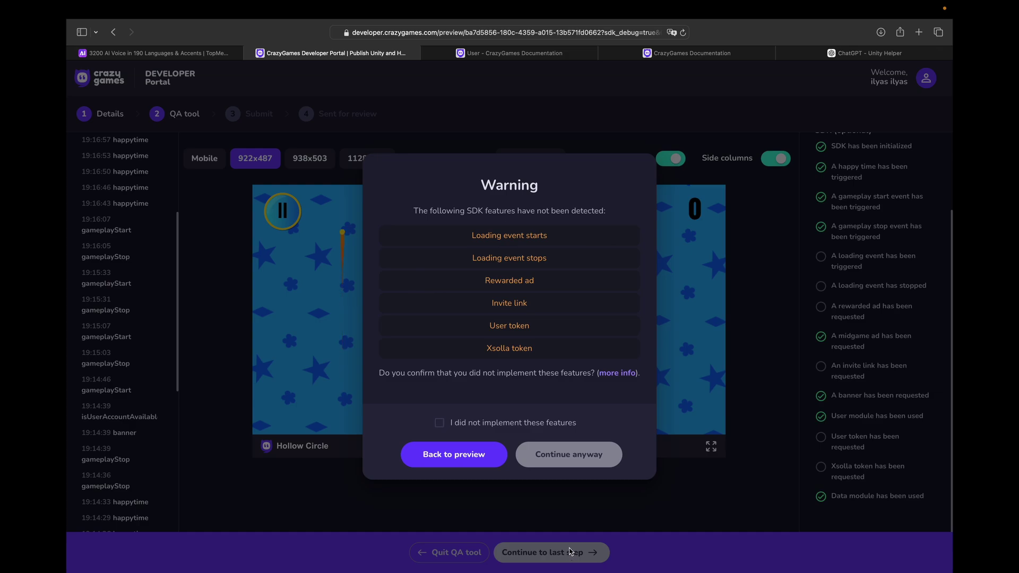
pyautogui.click(440, 423)
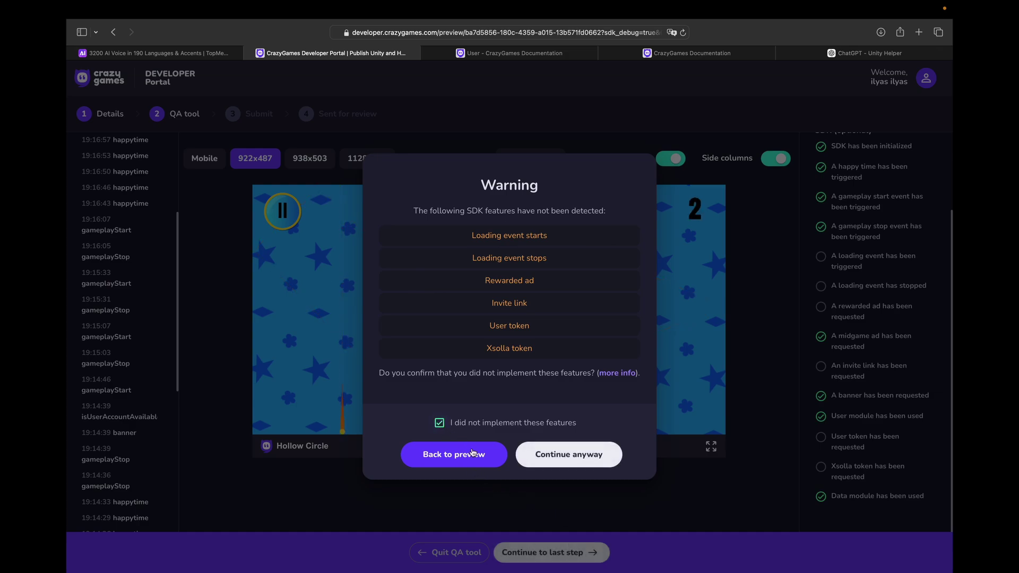
pyautogui.click(580, 467)
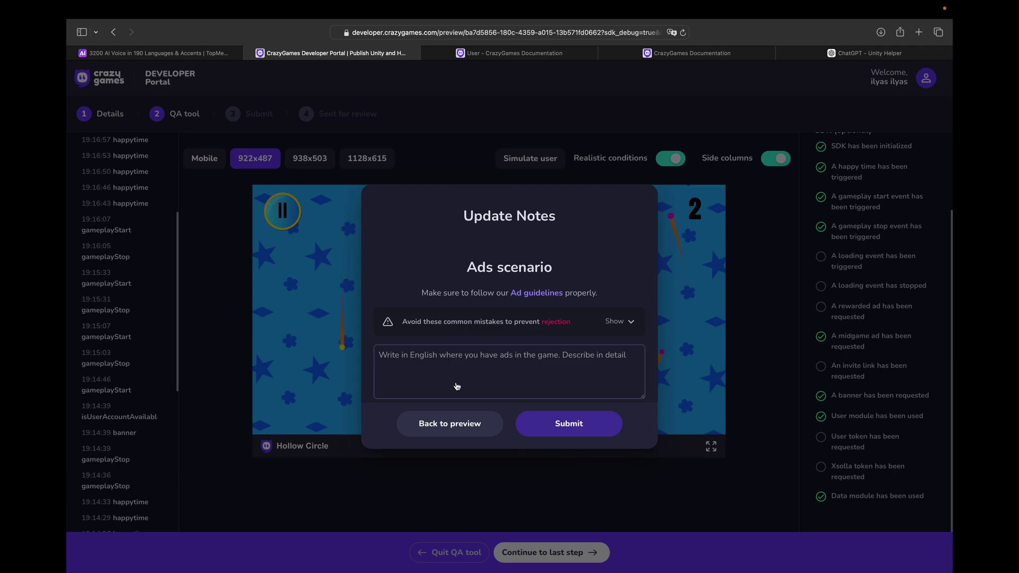
# Submit the ads scenario: "Banner ads in home scene" and "MidGame ads in game Scene it show in every 3 minutes"
pyautogui.click(629, 322)
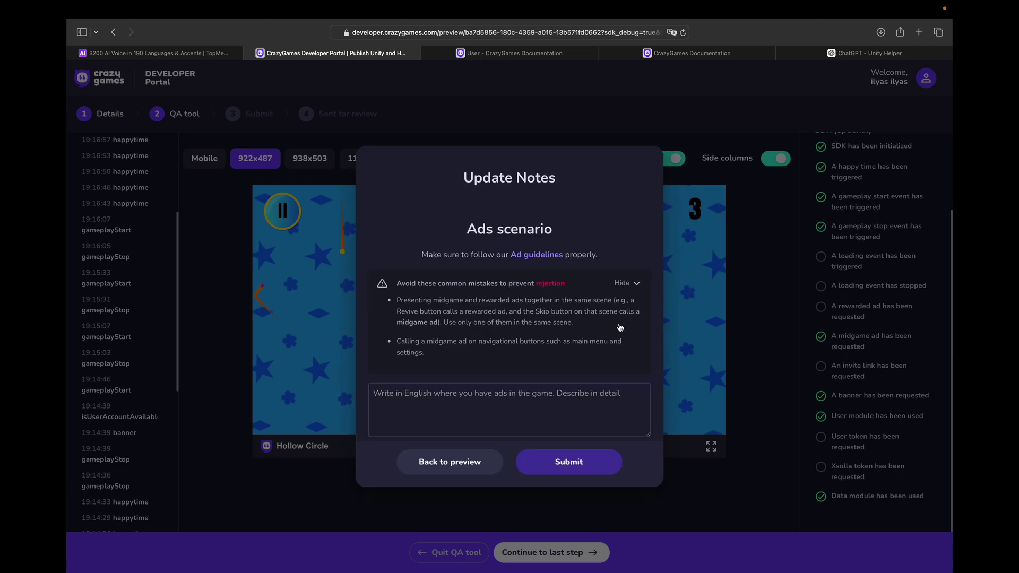
pyautogui.click(426, 396)
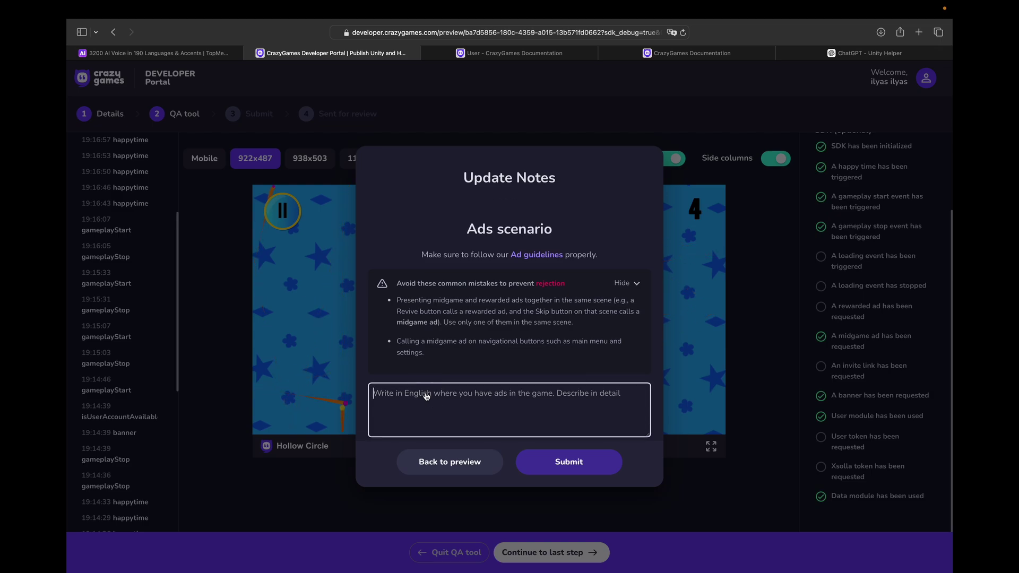
pyautogui.write('Banner ads in ho')
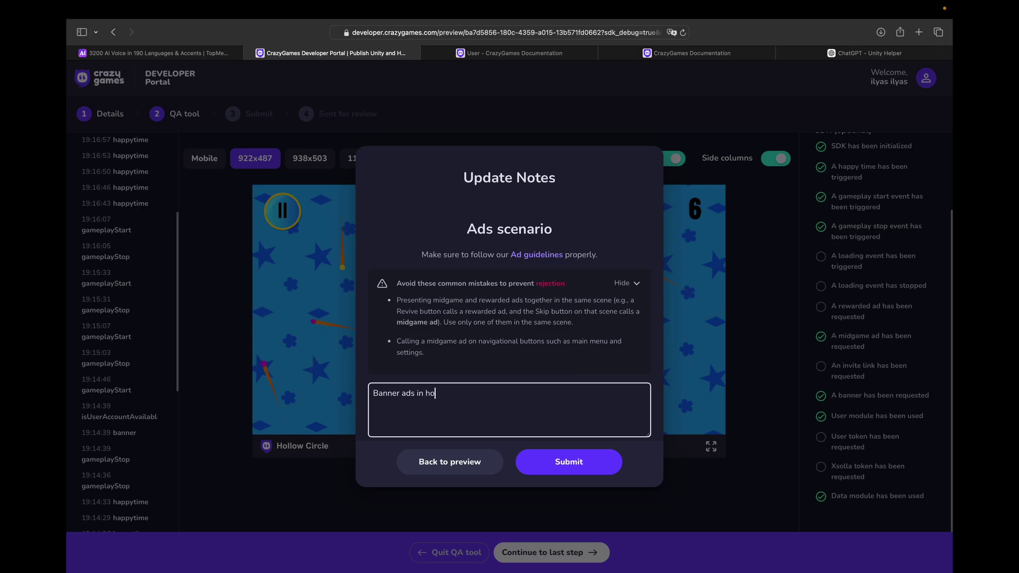
pyautogui.write('me scene')
pyautogui.press('Return')
pyautogui.write('MidGame ads in game Scene it show in every 3 minutes')
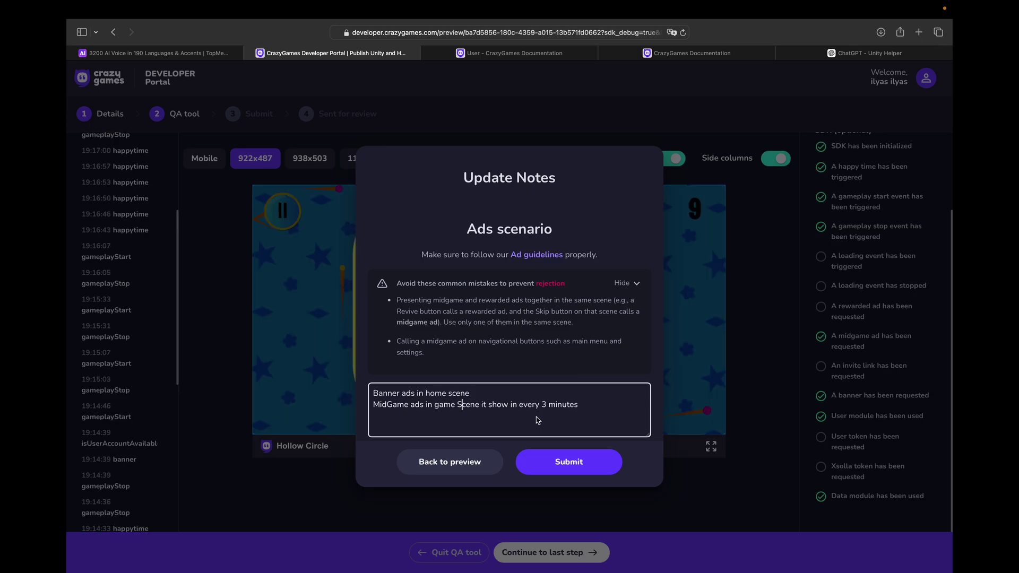
pyautogui.click(566, 462)
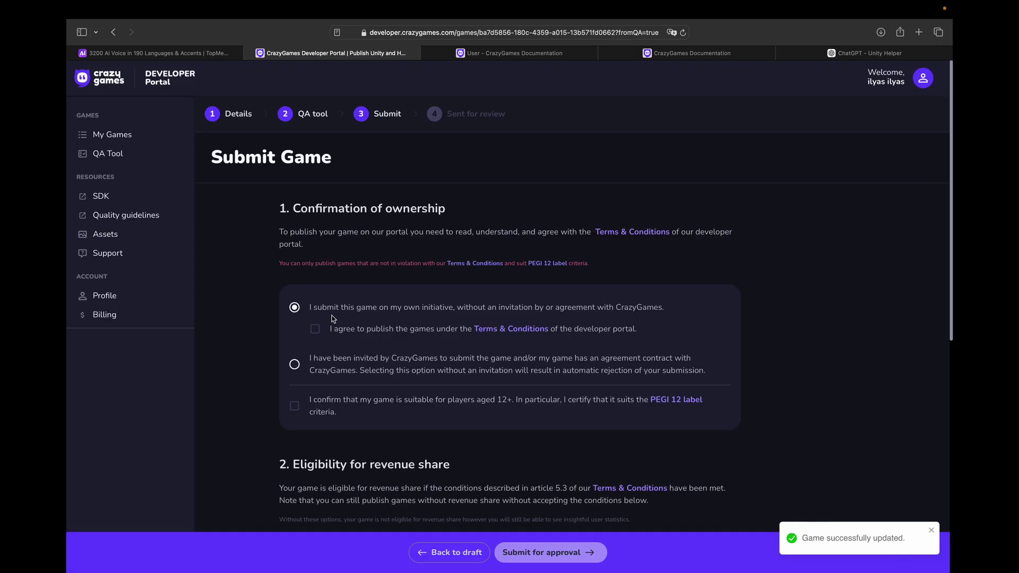
# Declare an own-initiative submission, accept the Terms & Conditions and PEGI 12 criteria, complete the revenue share eligibility, and submit the game for approval
pyautogui.click(294, 364)
pyautogui.click(294, 307)
pyautogui.click(294, 405)
pyautogui.click(315, 329)
pyautogui.scroll(-5, 296, 422)
pyautogui.click(295, 422)
pyautogui.scroll(-3, 300, 350)
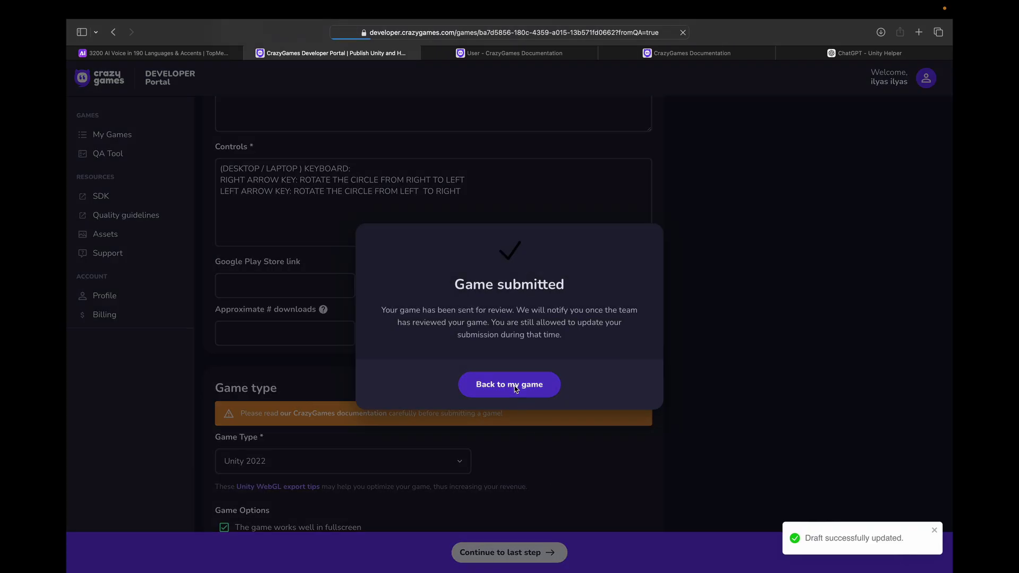
# Return to the My Games list and reload it to check the submitted game's status
pyautogui.click(509, 385)
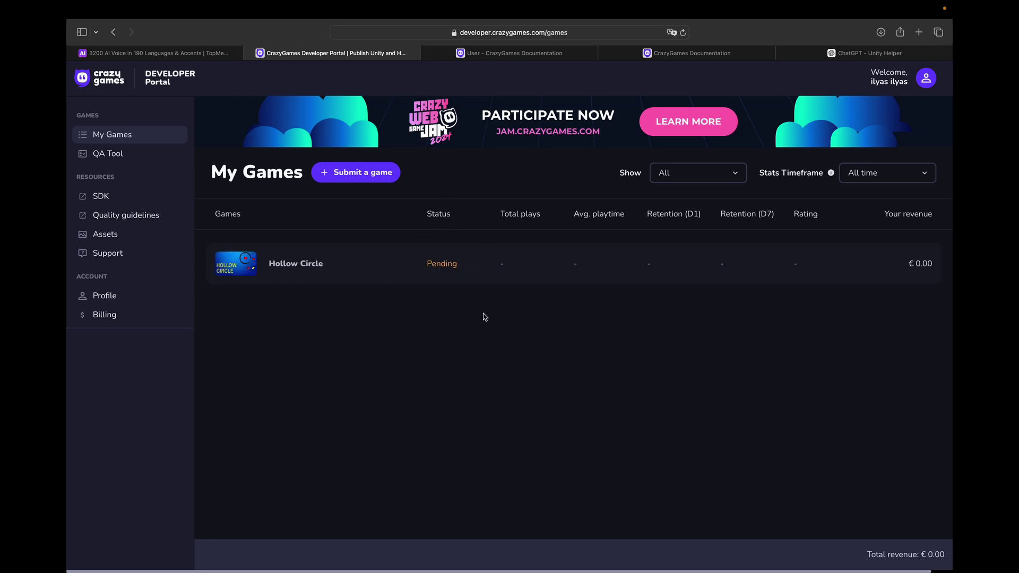
pyautogui.click(683, 32)
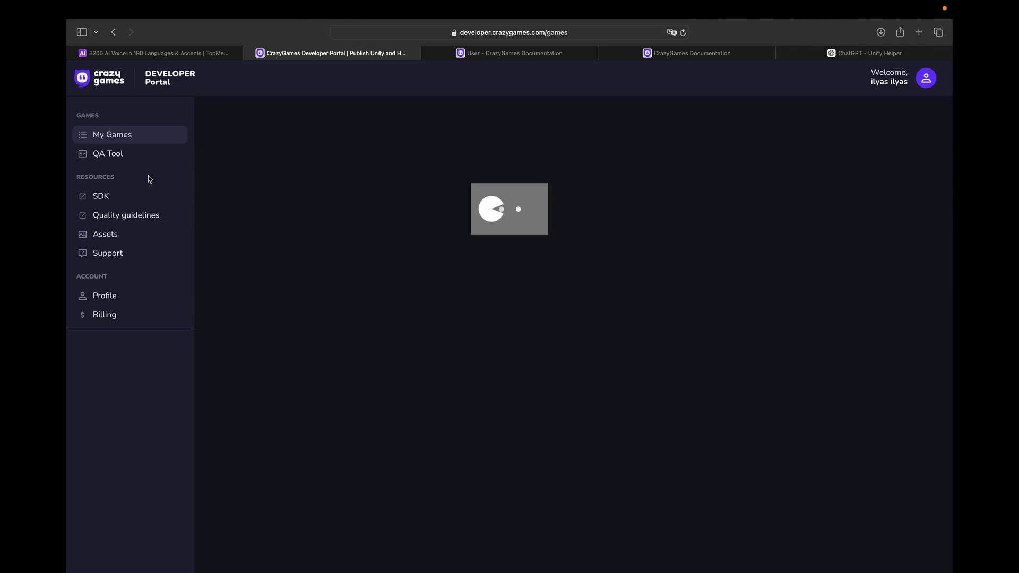